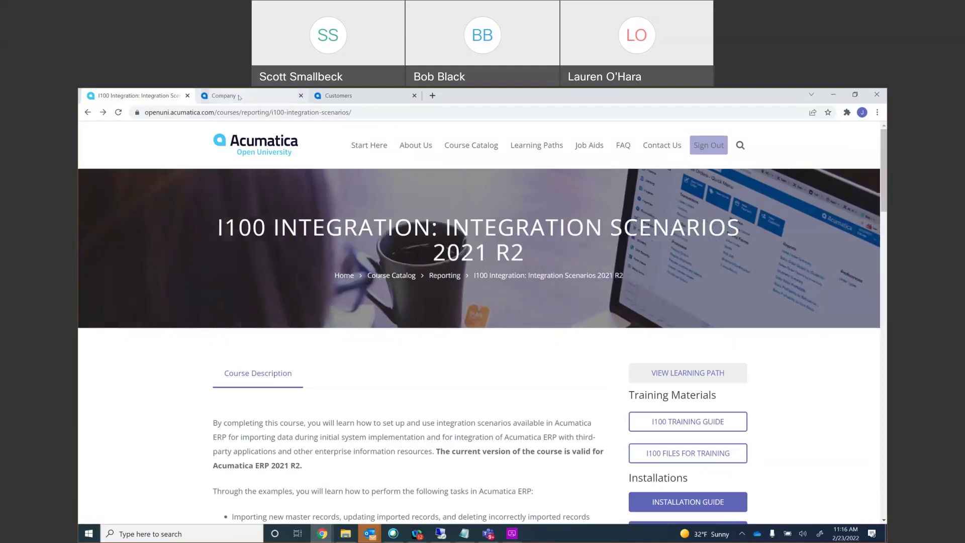
Switch to the Acumatica company site and open the Data Providers form from the Integration workspace.
{"action": "left_click", "coordinate": [239, 97]}
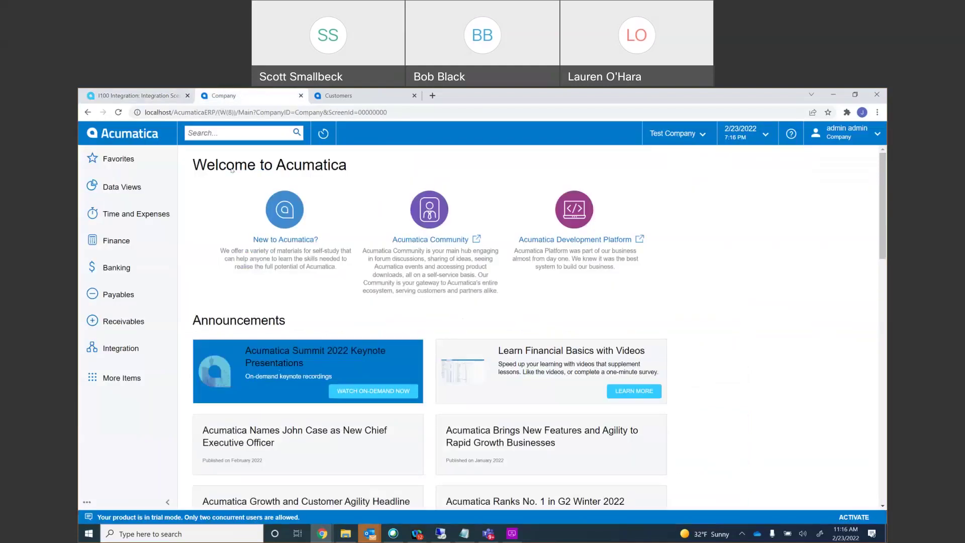
{"action": "left_click", "coordinate": [124, 357]}
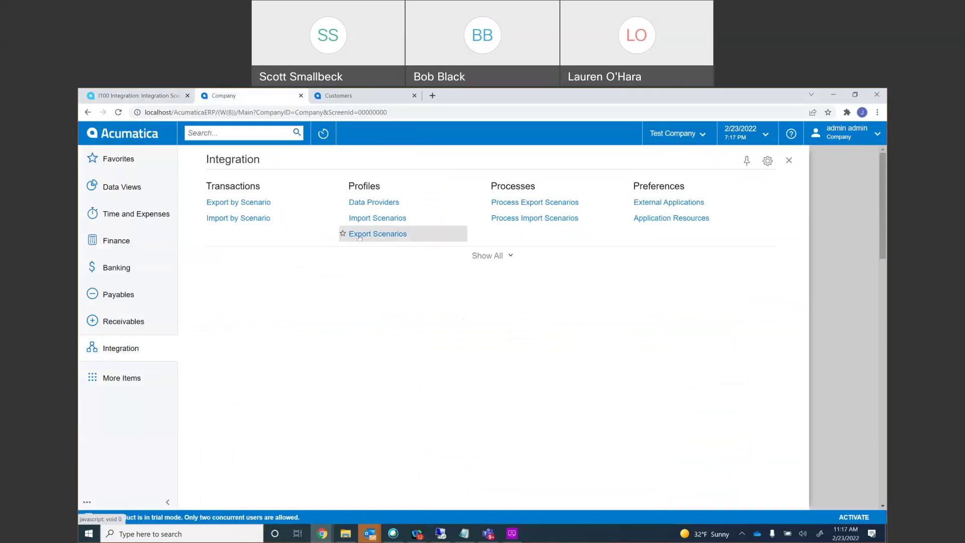
{"action": "left_click", "coordinate": [356, 202]}
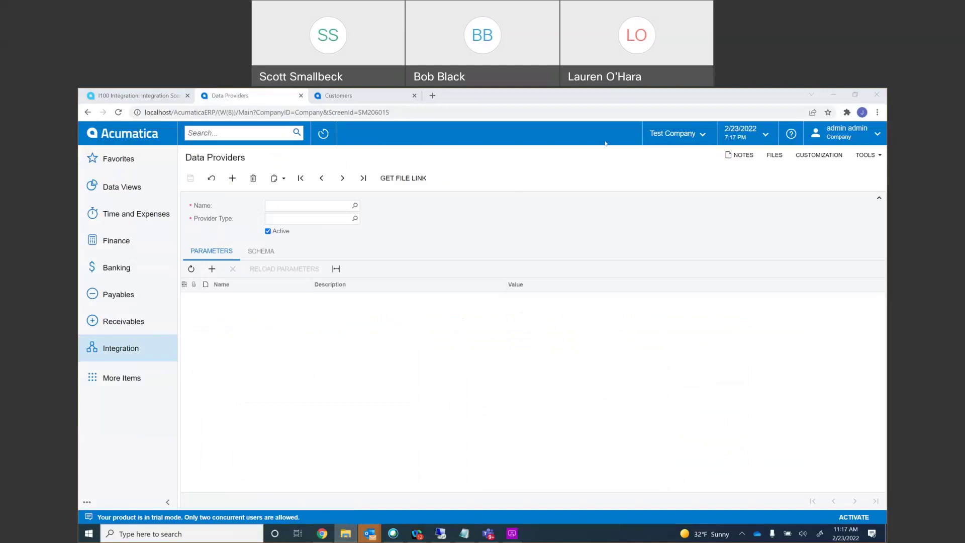
In File Explorer, review the Data Providers, Import Scenarios and Source Files folders inside I100_FilesForTraining_2021R2 under Acumatica Training.
{"action": "key", "text": "super+e"}
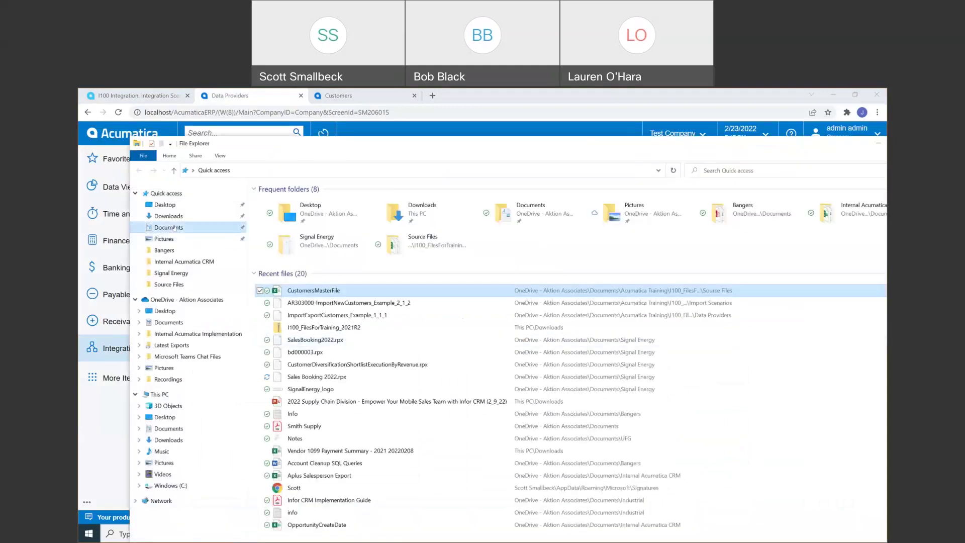
{"action": "left_click", "coordinate": [168, 428]}
{"action": "double_click", "coordinate": [291, 211]}
{"action": "double_click", "coordinate": [292, 211]}
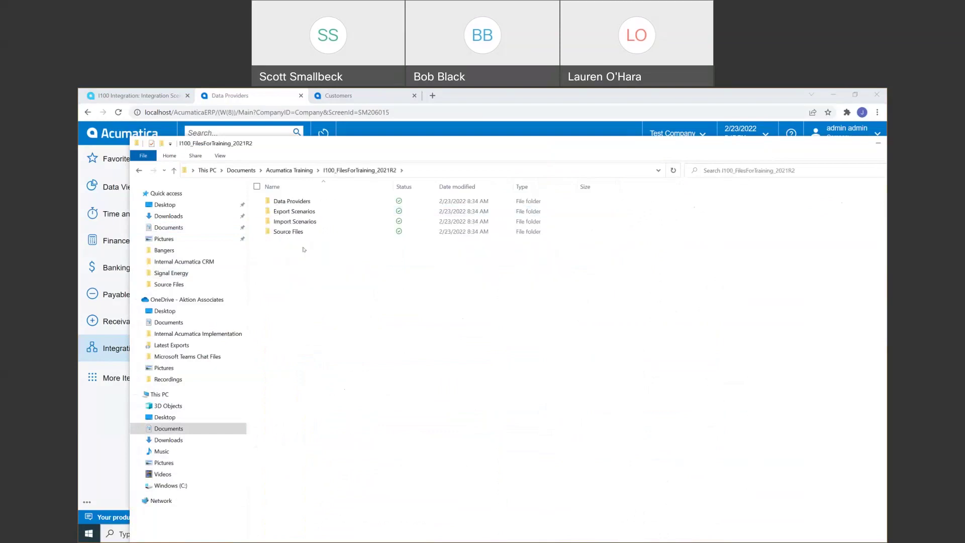
{"action": "double_click", "coordinate": [303, 205]}
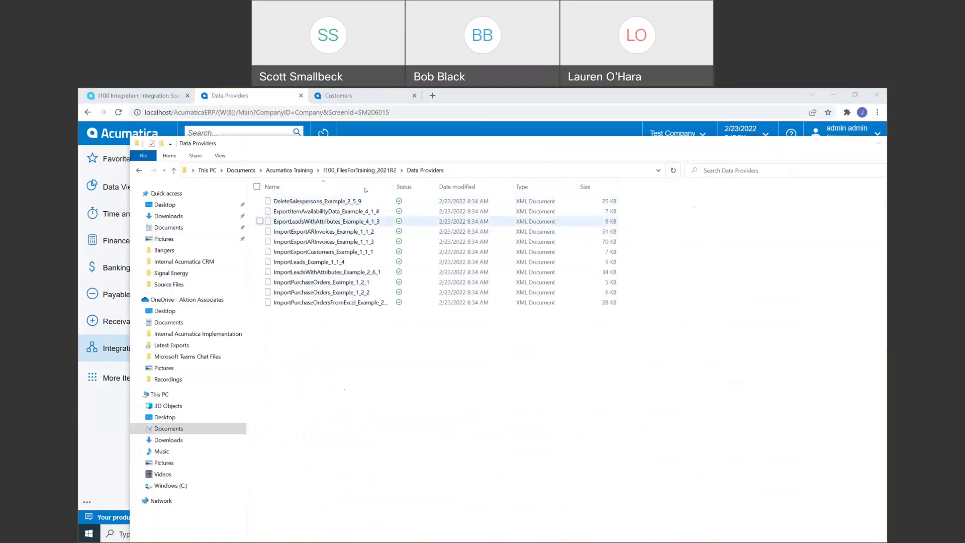
{"action": "left_click", "coordinate": [359, 169]}
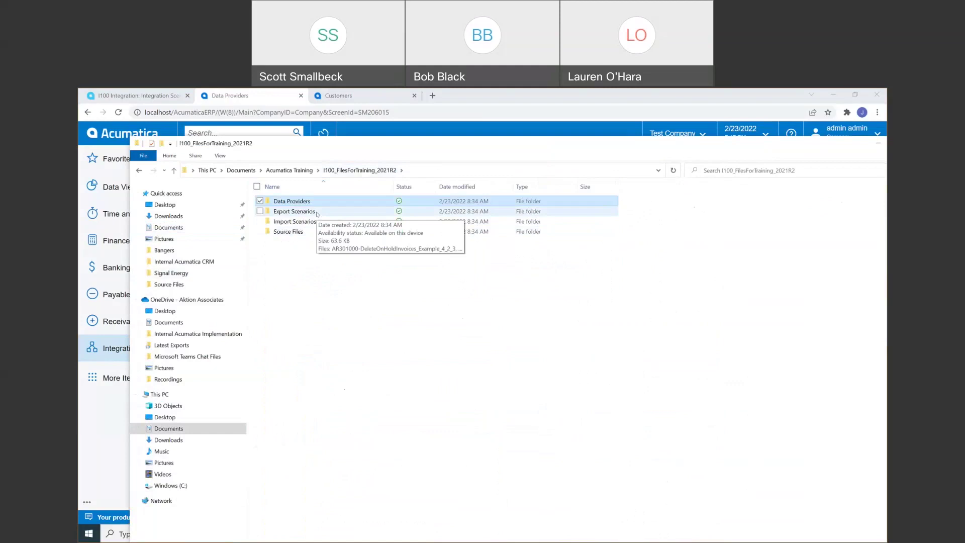
{"action": "double_click", "coordinate": [296, 221]}
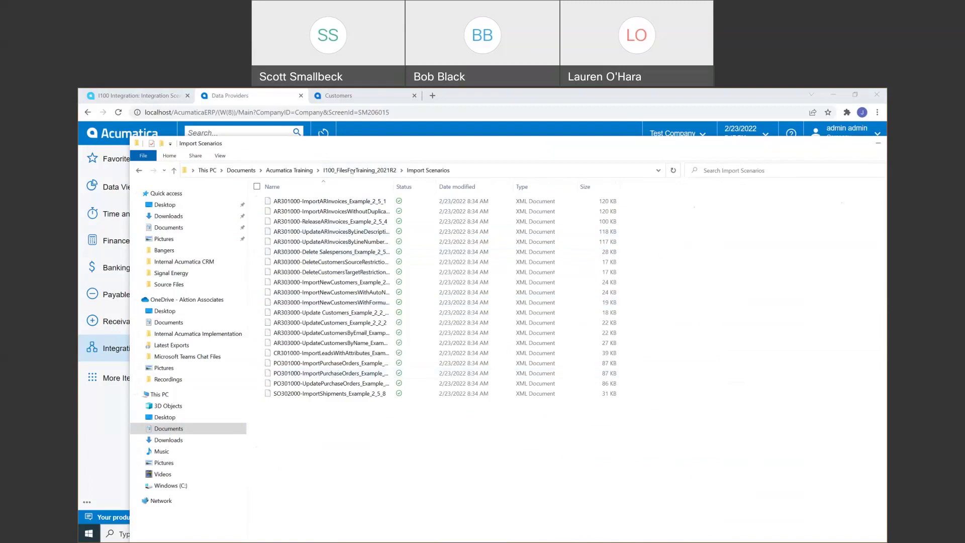
{"action": "left_click", "coordinate": [352, 170]}
{"action": "double_click", "coordinate": [298, 234]}
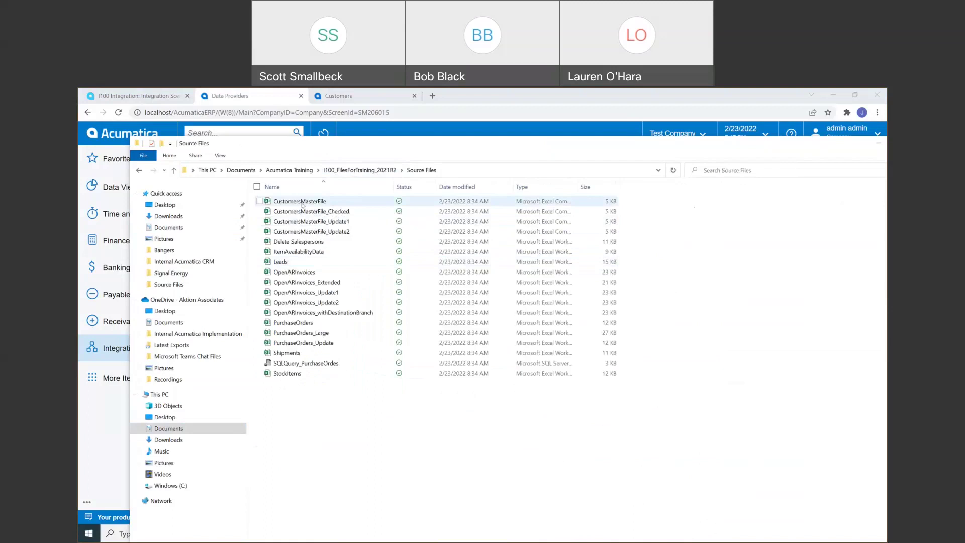
Back on the Data Providers form, name a new provider User Forum Customer Import and set its provider type to CSV Provider.
{"action": "left_click", "coordinate": [268, 99]}
{"action": "left_click", "coordinate": [278, 205]}
{"action": "type", "text": "User Forum Customer Import"}
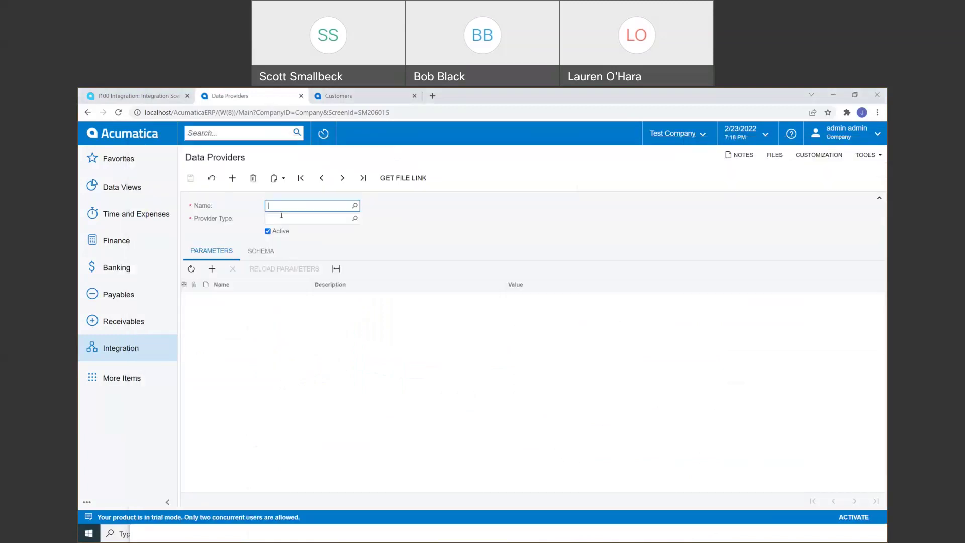
{"action": "left_click", "coordinate": [354, 218]}
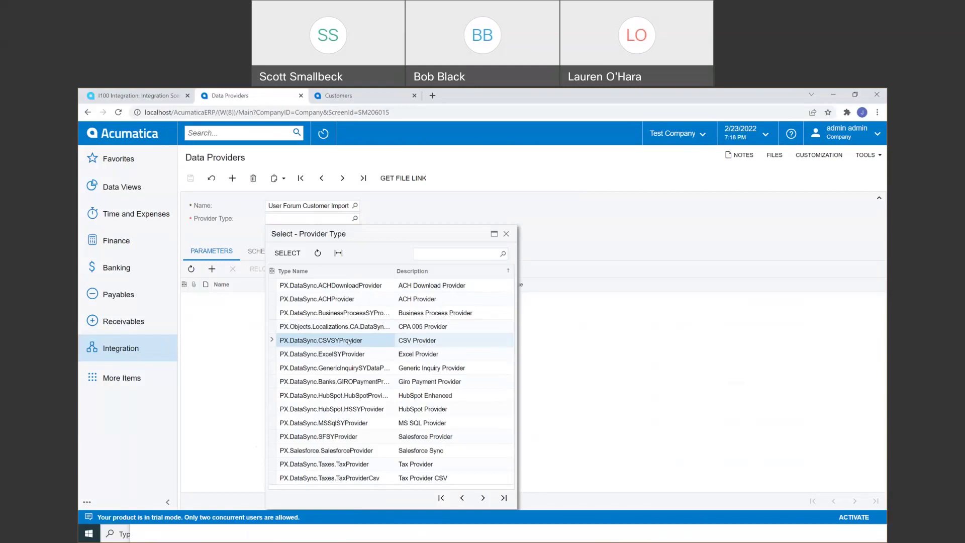
{"action": "double_click", "coordinate": [348, 341]}
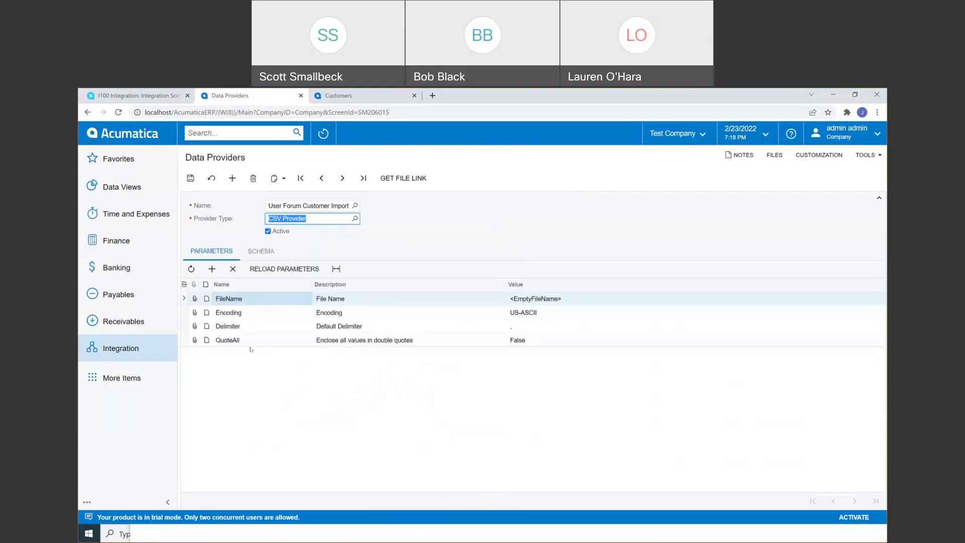
Set the Delimiter parameter of the data provider to a semicolon.
{"action": "left_click", "coordinate": [828, 326]}
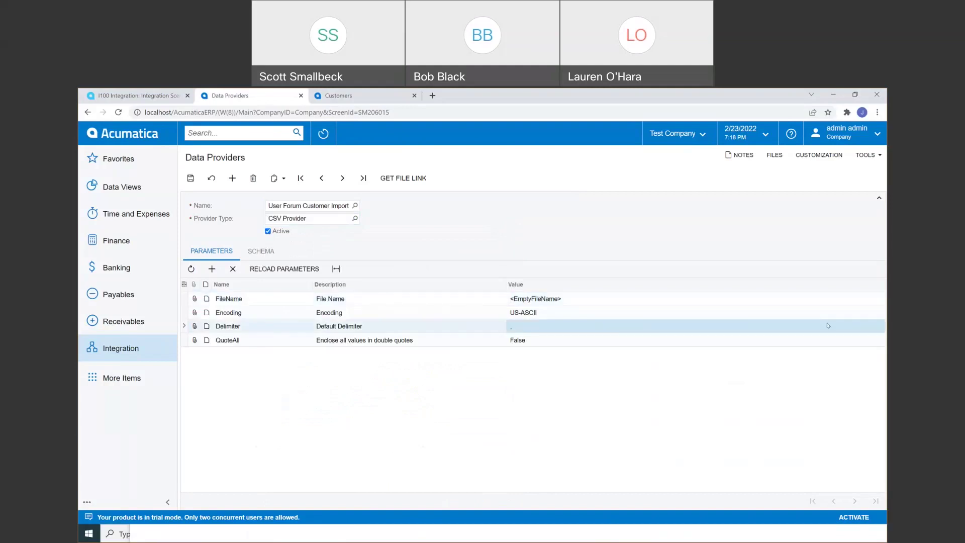
{"action": "left_click", "coordinate": [863, 327]}
{"action": "left_click", "coordinate": [880, 327]}
{"action": "left_click", "coordinate": [534, 365]}
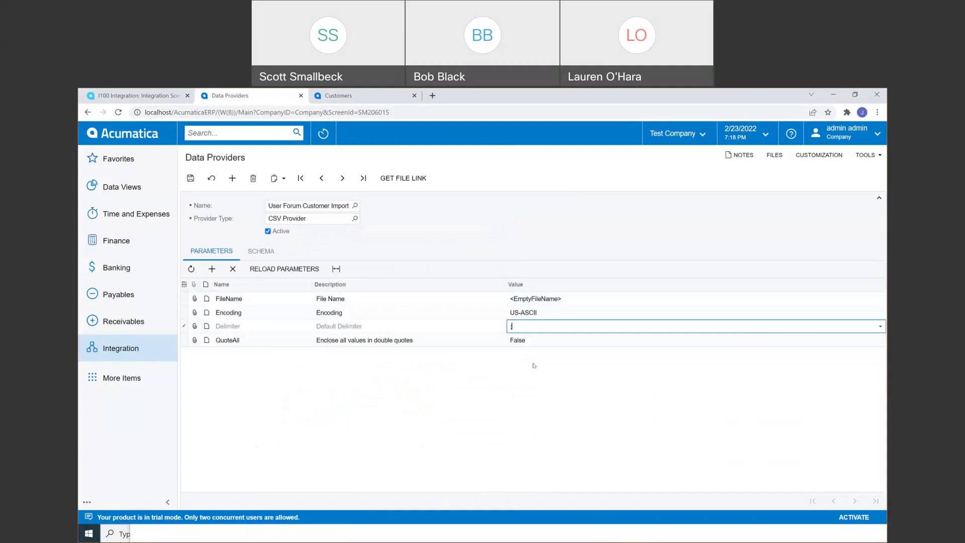
{"action": "left_click", "coordinate": [510, 365]}
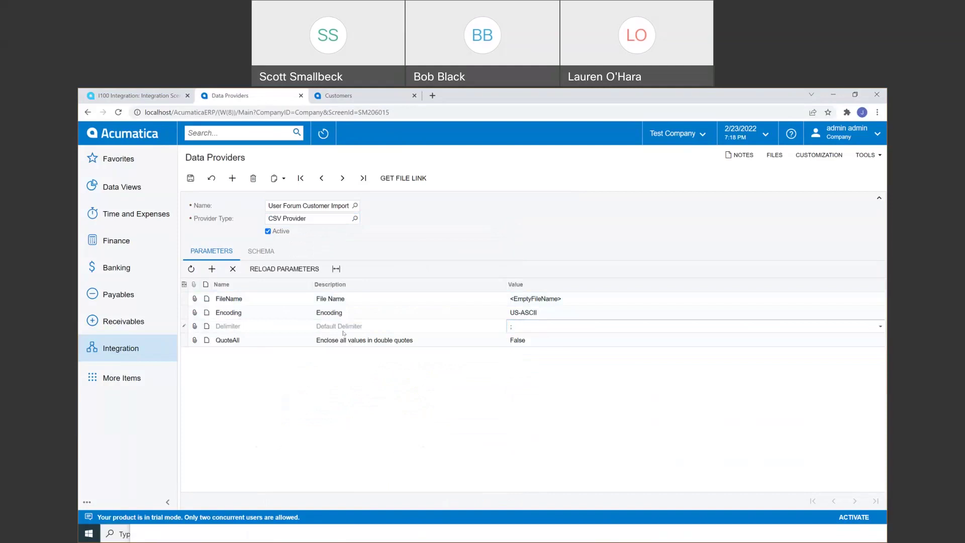
Save the data provider and attach CustomersMasterFile from the Source Files folder to it.
{"action": "left_click", "coordinate": [191, 178]}
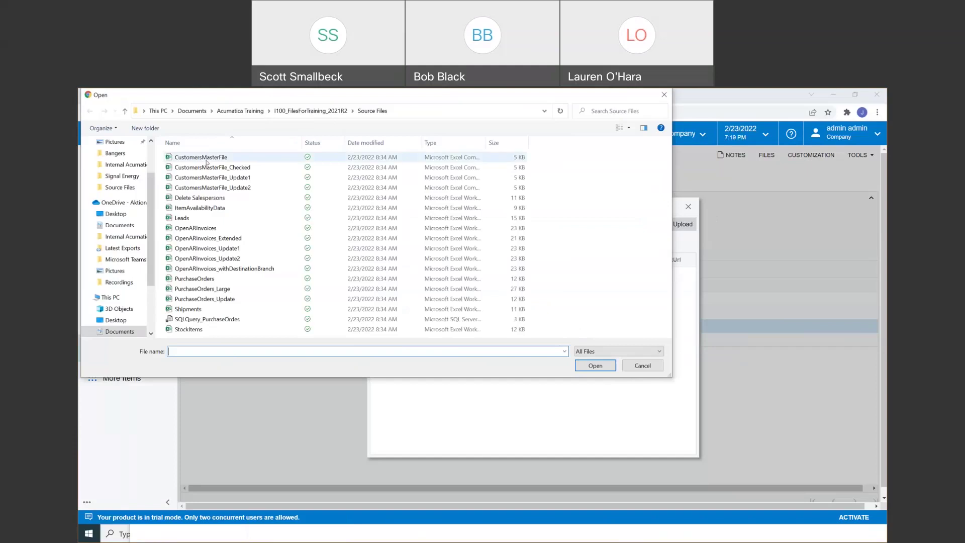
{"action": "double_click", "coordinate": [207, 160]}
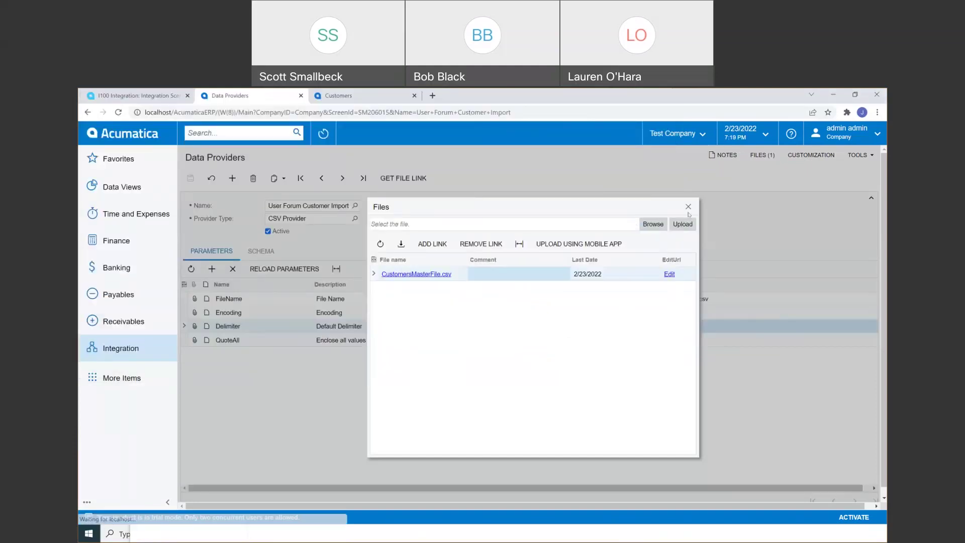
{"action": "key", "text": "Escape"}
In the provider's schema, activate the CustomersMasterFile.csv source object, fill its schema fields and save the provider.
{"action": "left_click", "coordinate": [255, 251]}
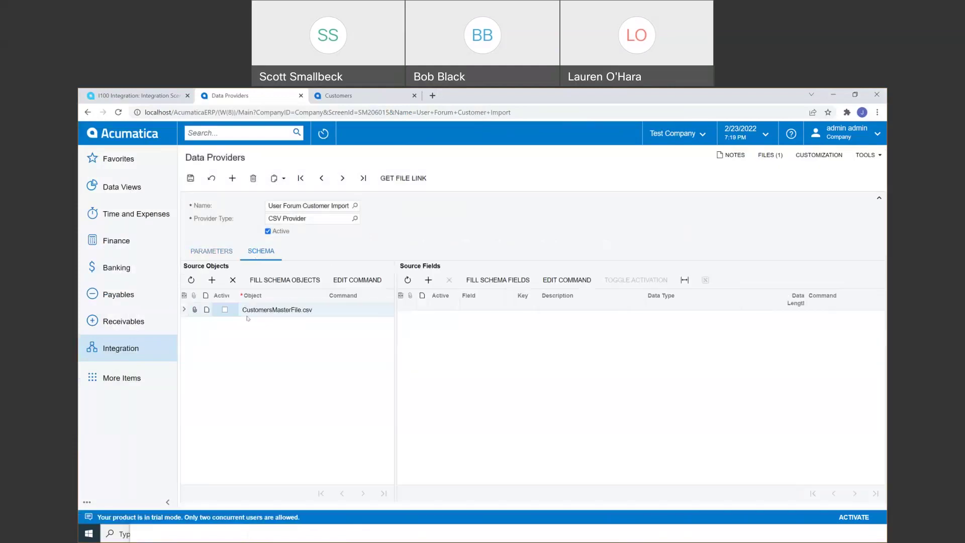
{"action": "left_click", "coordinate": [225, 310]}
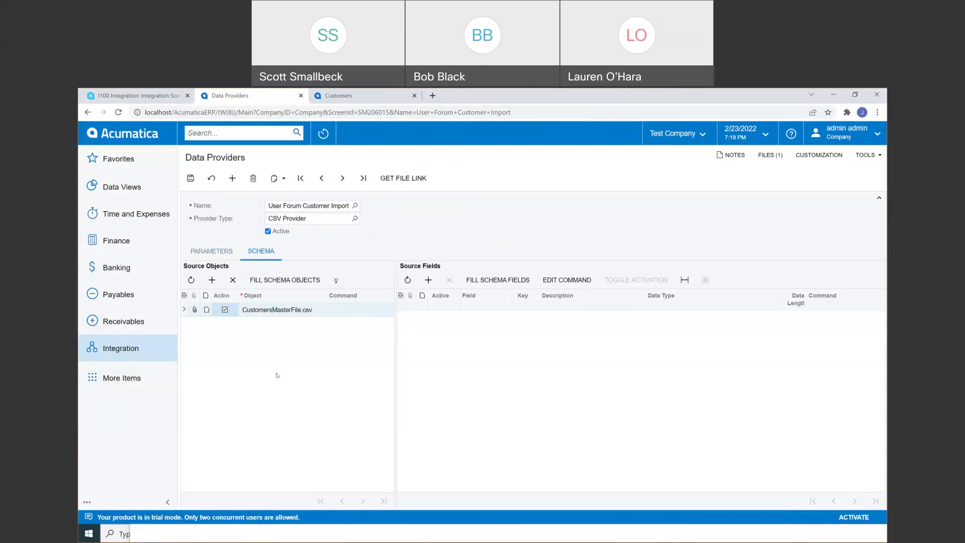
{"action": "left_click", "coordinate": [498, 280]}
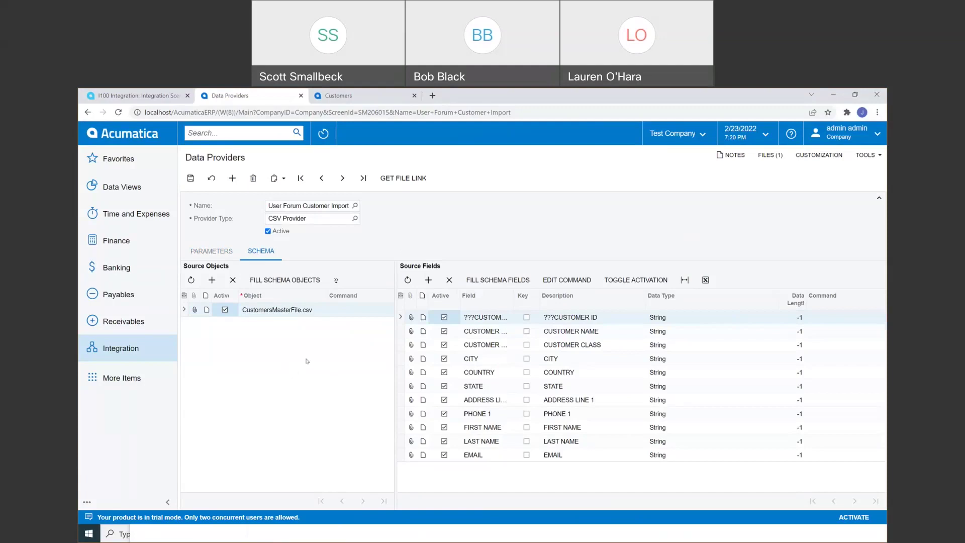
{"action": "left_click", "coordinate": [190, 178]}
Search the site for "impo" and open the Import Scenarios form in a new browser tab.
{"action": "left_click", "coordinate": [248, 132]}
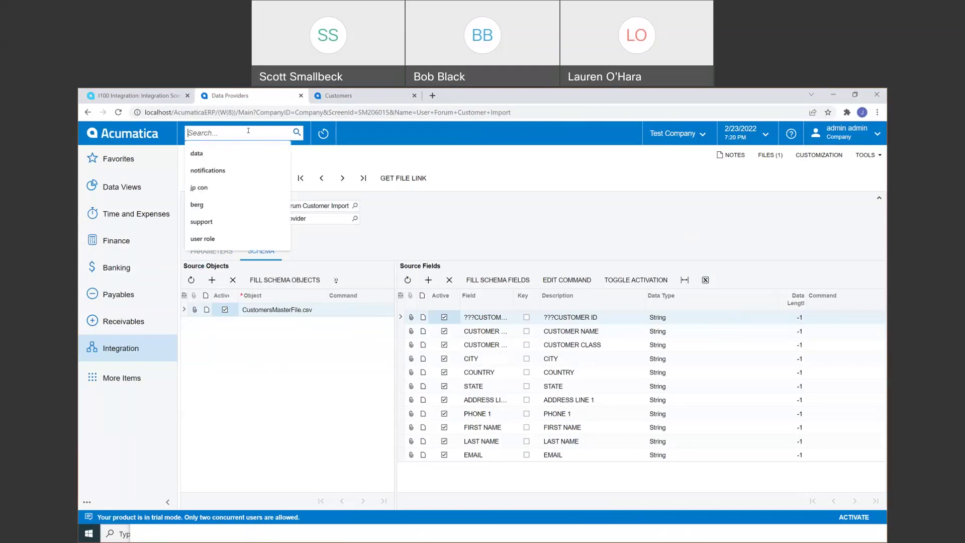
{"action": "type", "text": "impo"}
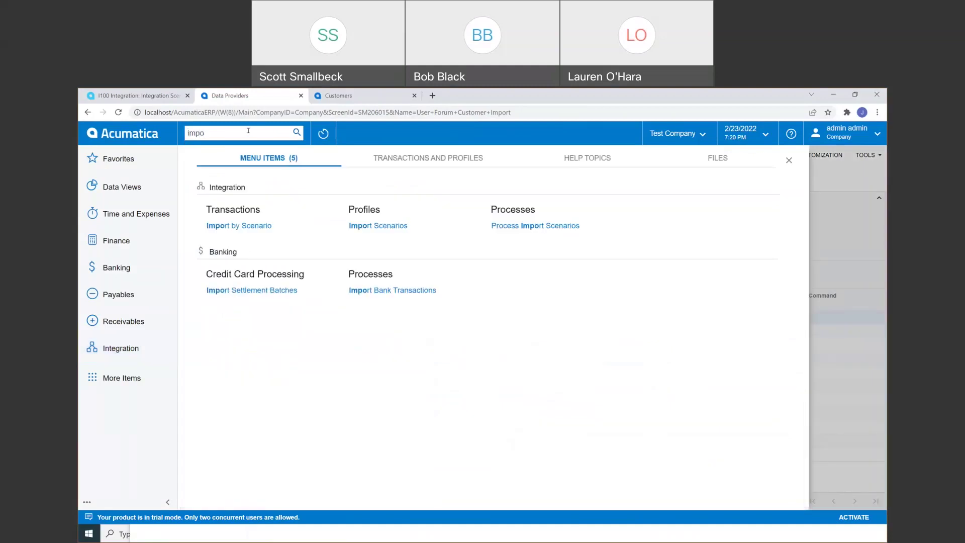
{"action": "right_click", "coordinate": [359, 226]}
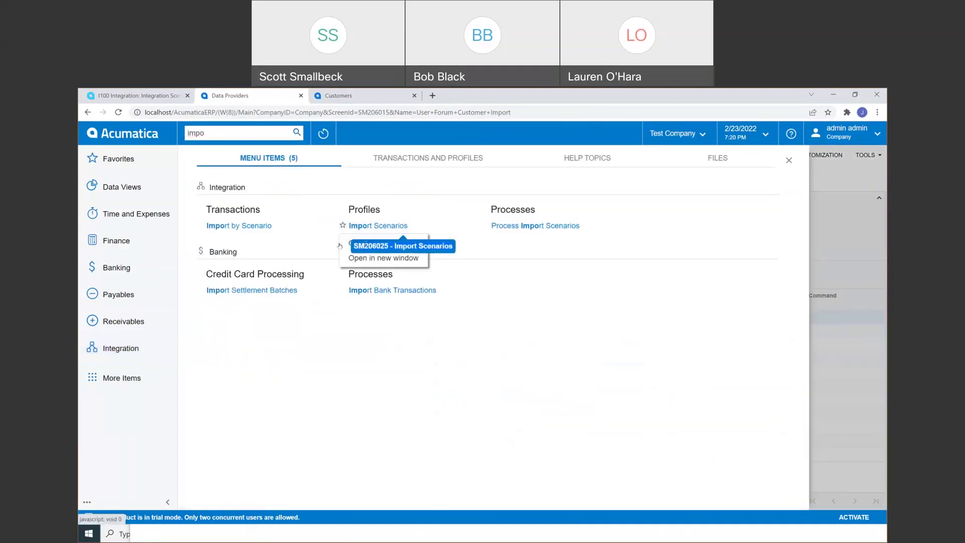
{"action": "left_click", "coordinate": [352, 243]}
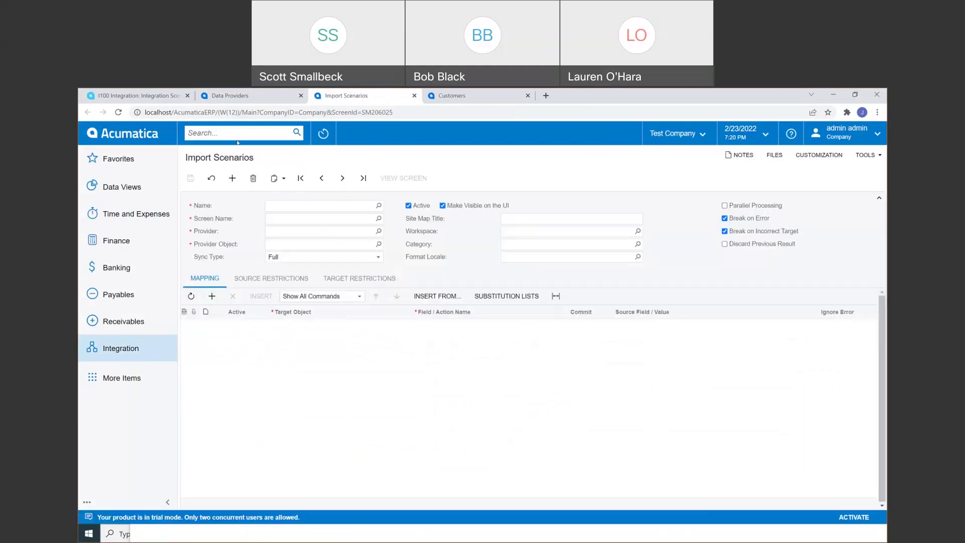
Load the existing Import New Customers scenario on the Import Scenarios form.
{"action": "mouse_move", "coordinate": [222, 159]}
{"action": "left_click", "coordinate": [311, 202]}
{"action": "left_click", "coordinate": [378, 206]}
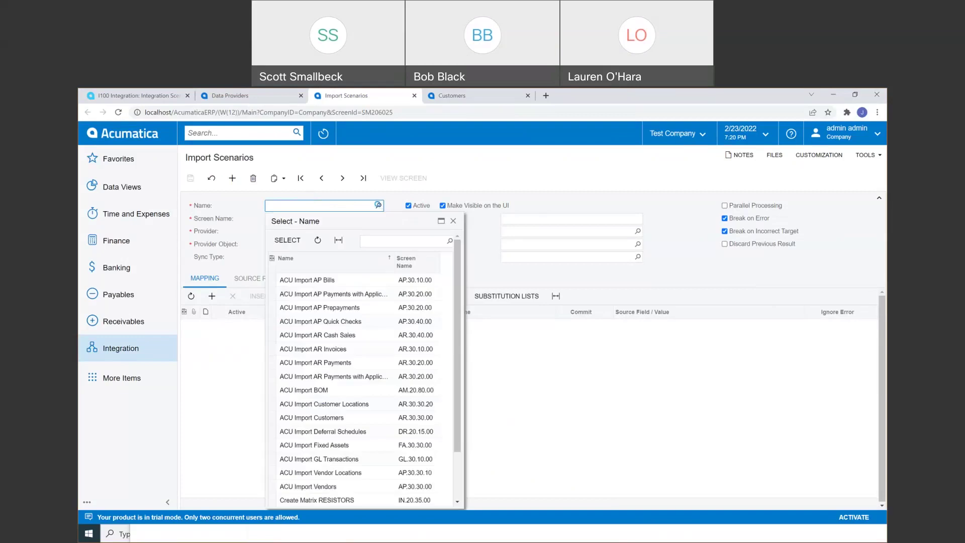
{"action": "left_click", "coordinate": [437, 496]}
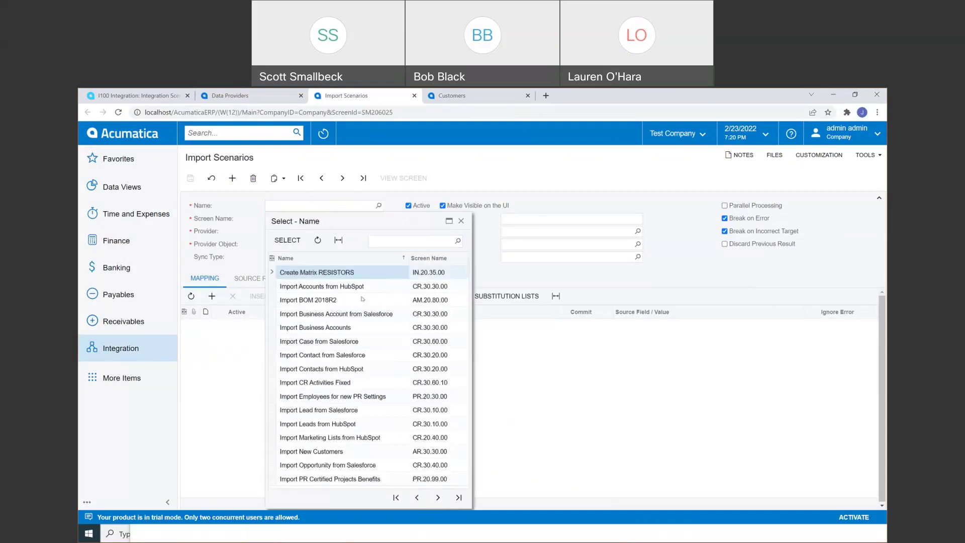
{"action": "double_click", "coordinate": [312, 451]}
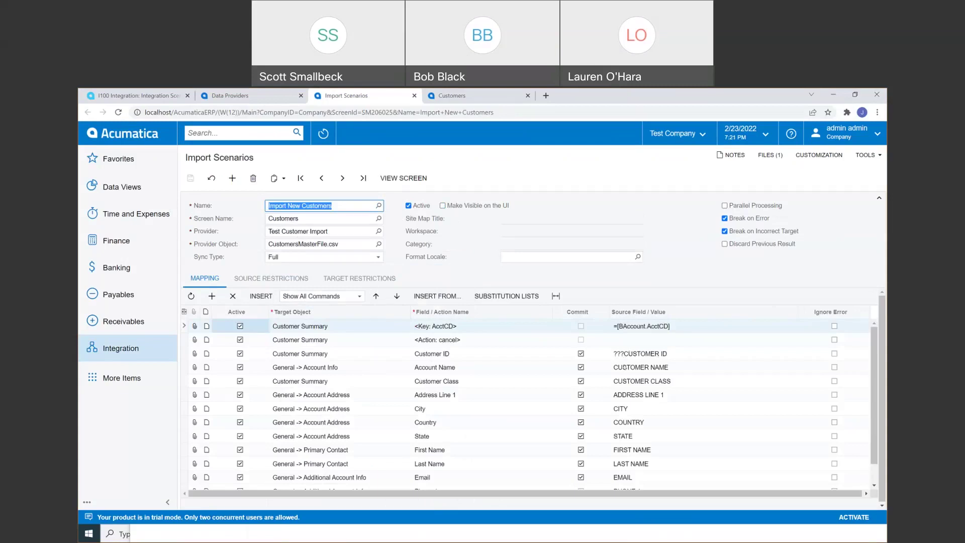
Review the scenario's mapping list, examine the available screen names, and compare them with the Customers form without changing the selection.
{"action": "scroll", "coordinate": [649, 392], "scroll_direction": "down", "scroll_amount": 1}
{"action": "scroll", "coordinate": [646, 370], "scroll_direction": "up", "scroll_amount": 1}
{"action": "left_click", "coordinate": [376, 217]}
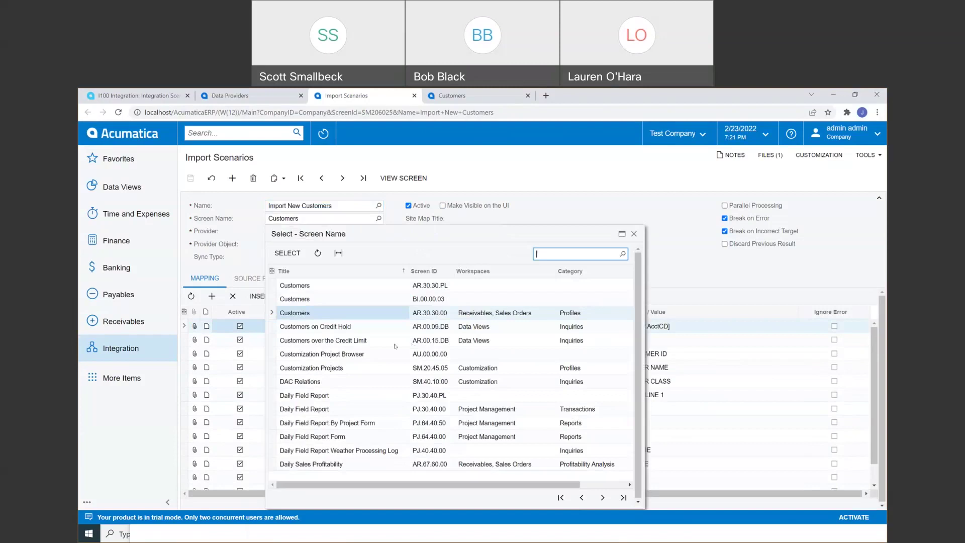
{"action": "left_click", "coordinate": [445, 101]}
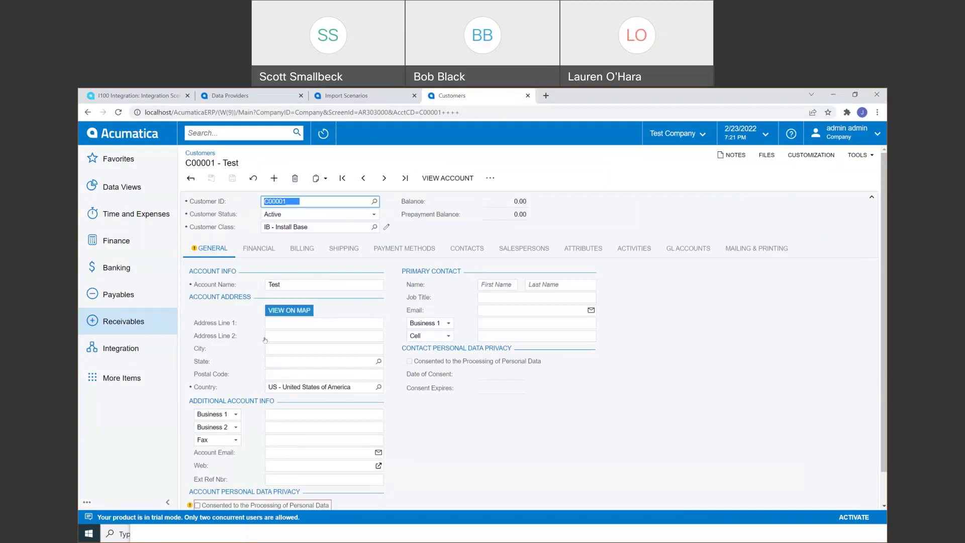
{"action": "left_click", "coordinate": [346, 96]}
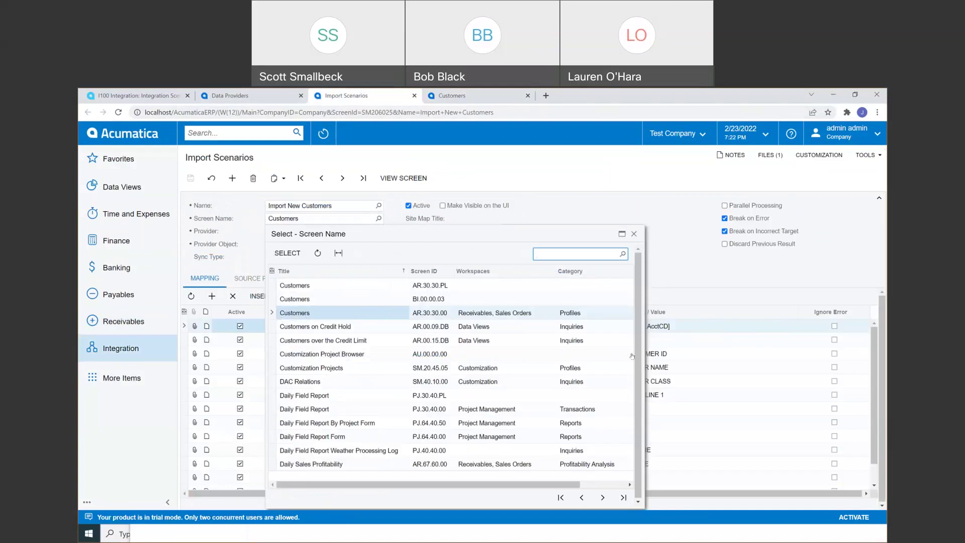
{"action": "left_click", "coordinate": [633, 234]}
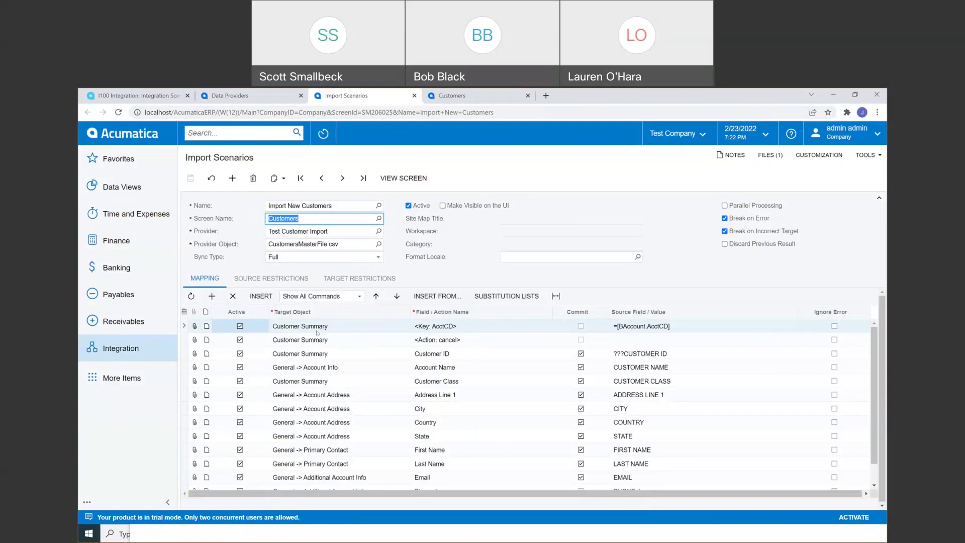
Examine the key, Account Name and Customer Summary rows of the Import New Customers mapping.
{"action": "left_click", "coordinate": [485, 327]}
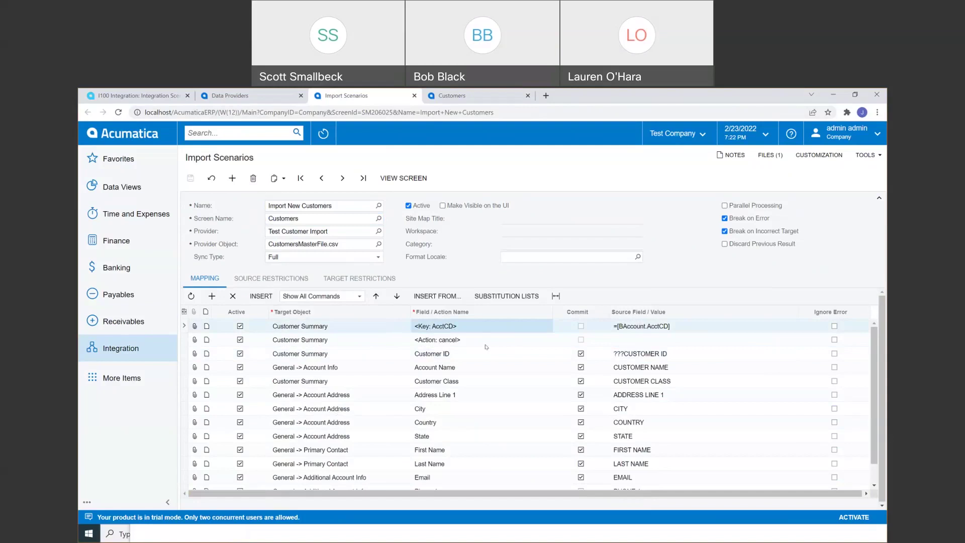
{"action": "left_click", "coordinate": [435, 368]}
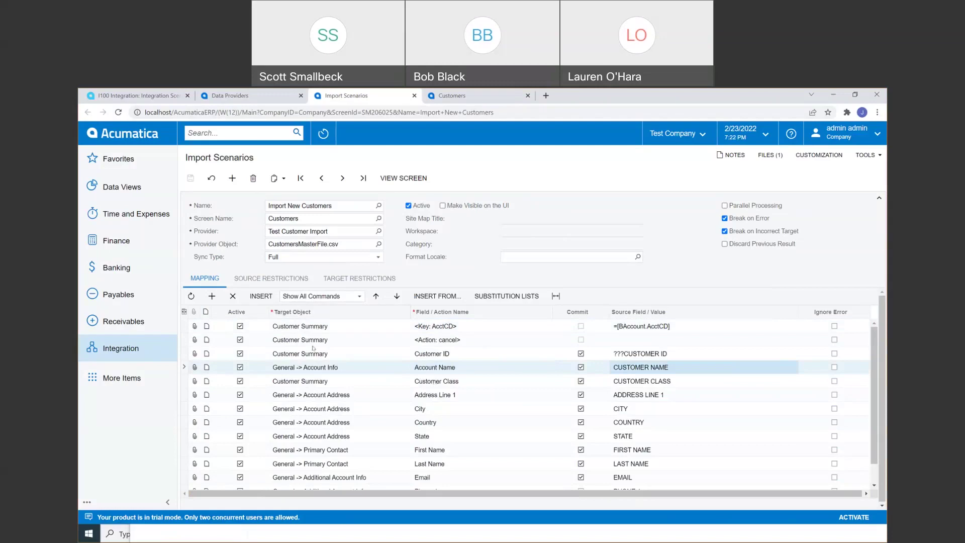
{"action": "left_click", "coordinate": [320, 326]}
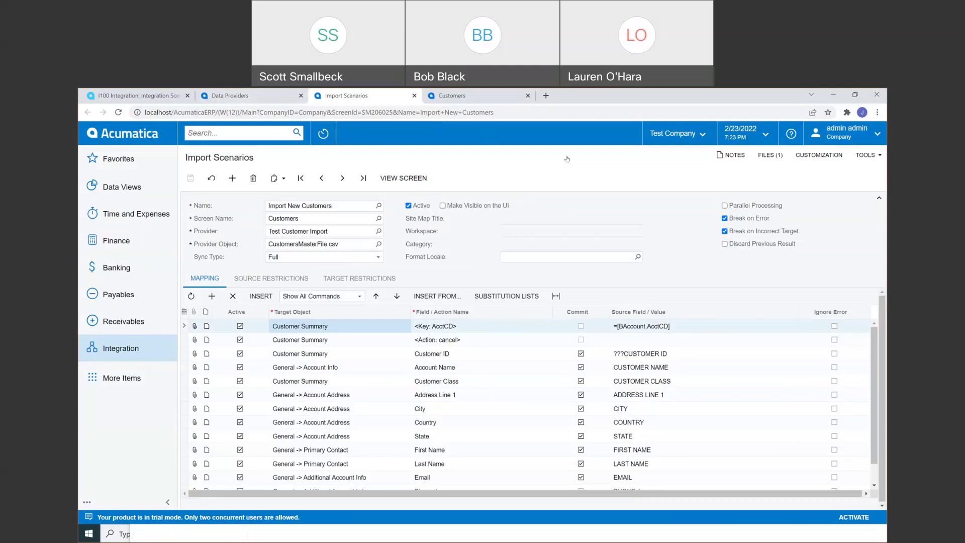
Compare the Customers form with the General -> Account Address rows of the Import New Customers mapping.
{"action": "left_click_drag", "start_coordinate": [711, 96], "coordinate": [709, 115]}
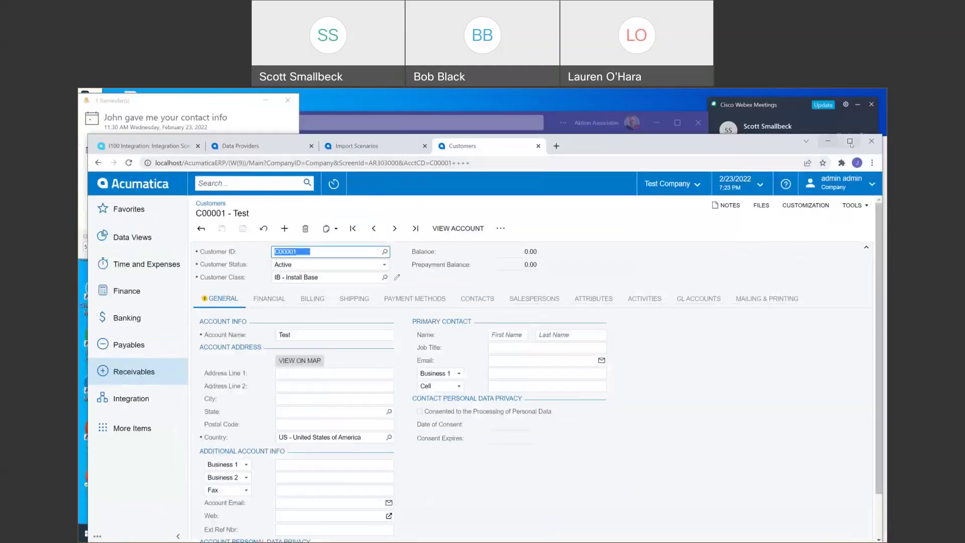
{"action": "left_click", "coordinate": [849, 142]}
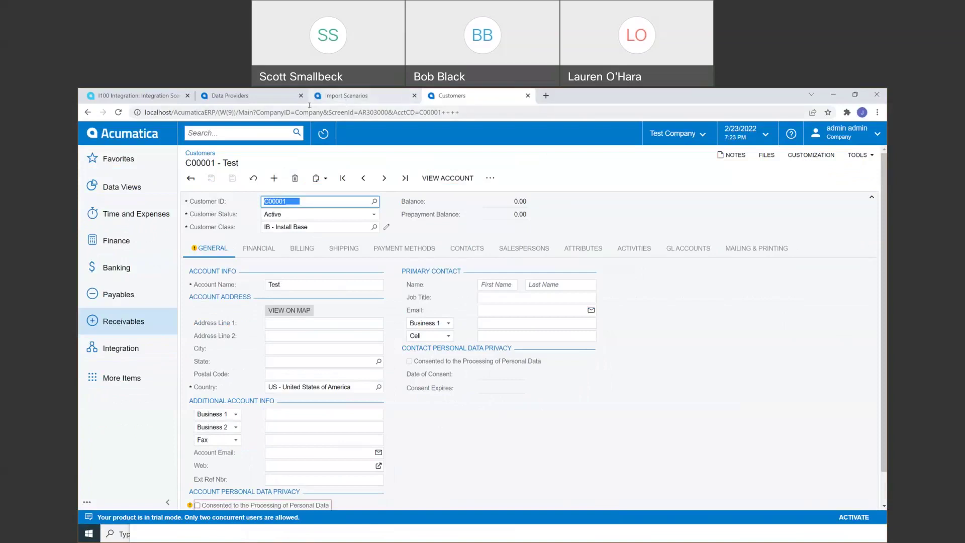
{"action": "left_click", "coordinate": [360, 97]}
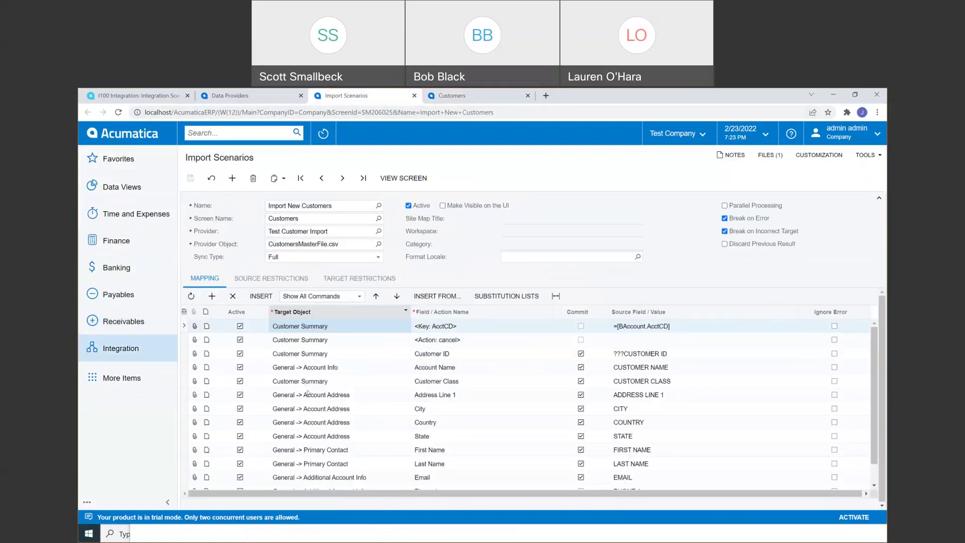
{"action": "left_click", "coordinate": [309, 395]}
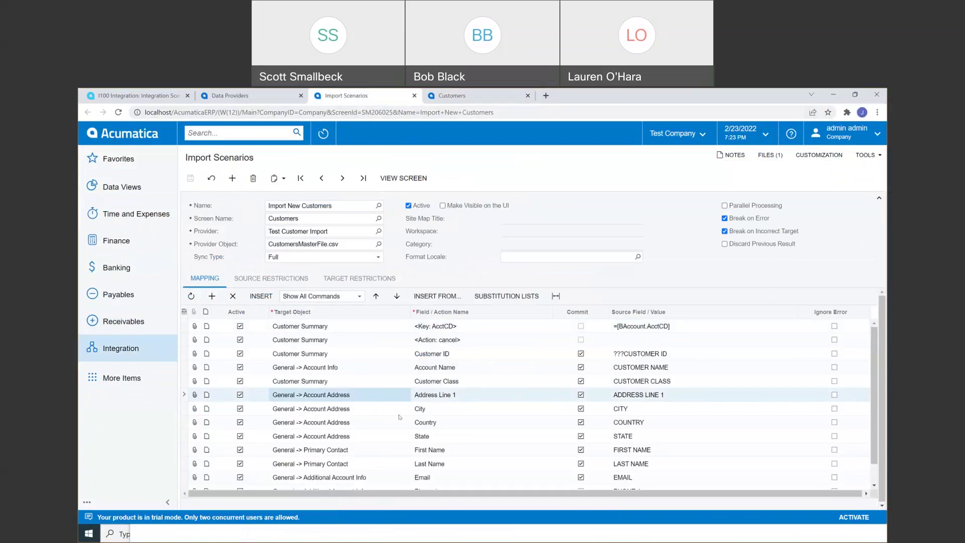
{"action": "scroll", "coordinate": [399, 416], "scroll_direction": "down", "scroll_amount": 1}
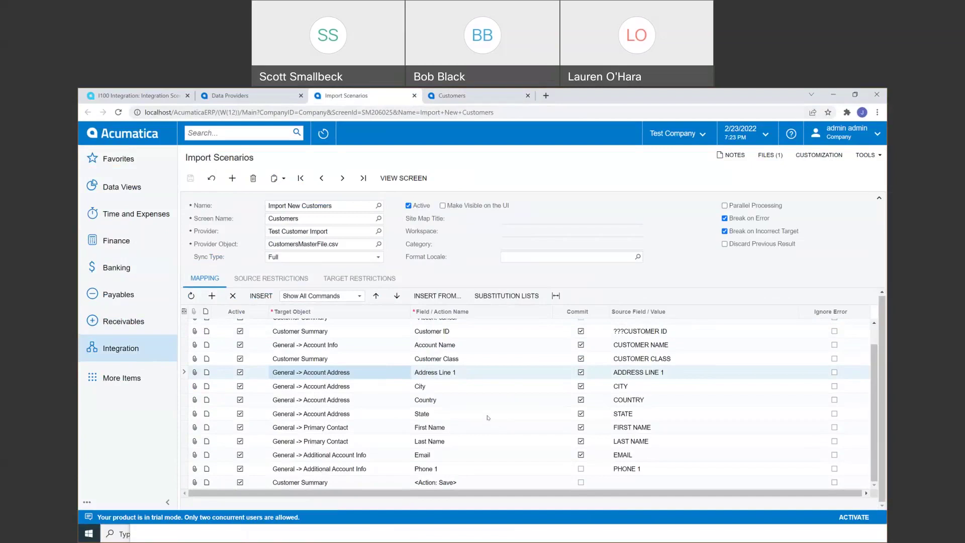
{"action": "scroll", "coordinate": [509, 406], "scroll_direction": "up", "scroll_amount": 1}
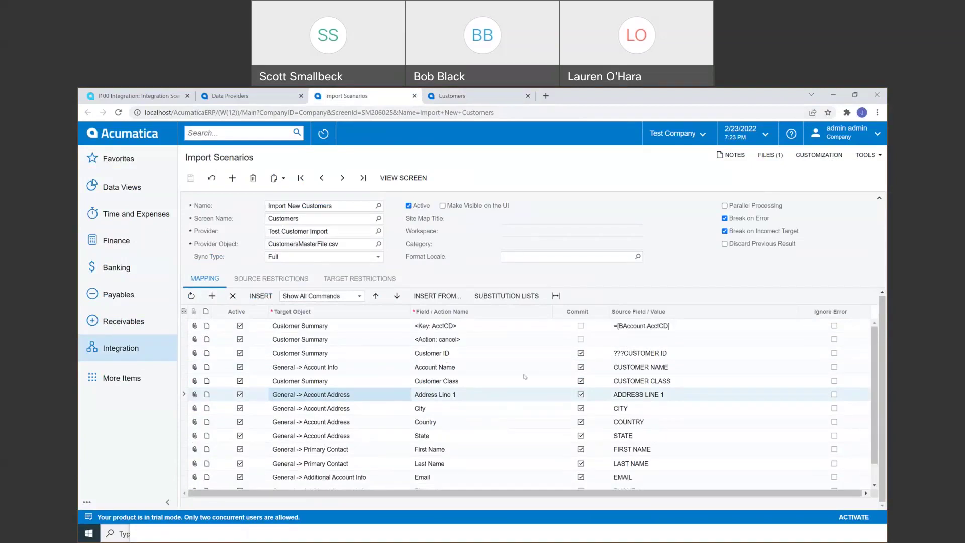
Select the CUSTOMER NAME source field in the mapping and look over the help topics related to import scenarios.
{"action": "left_click", "coordinate": [708, 371]}
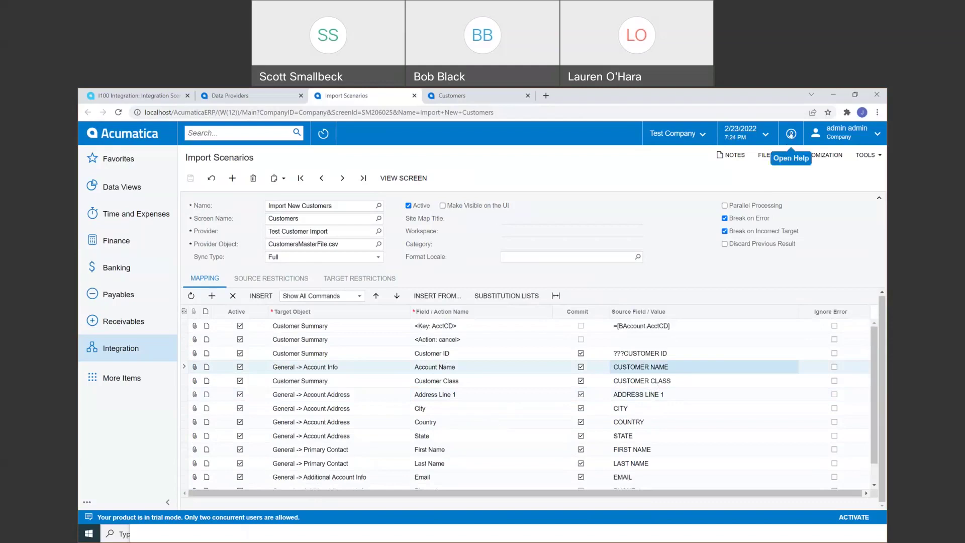
{"action": "left_click", "coordinate": [790, 134]}
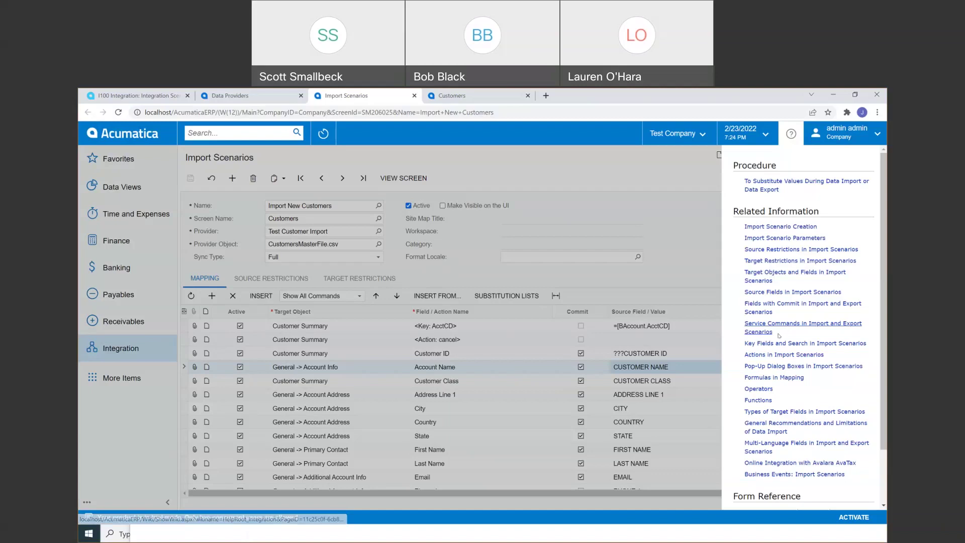
{"action": "left_click", "coordinate": [685, 262]}
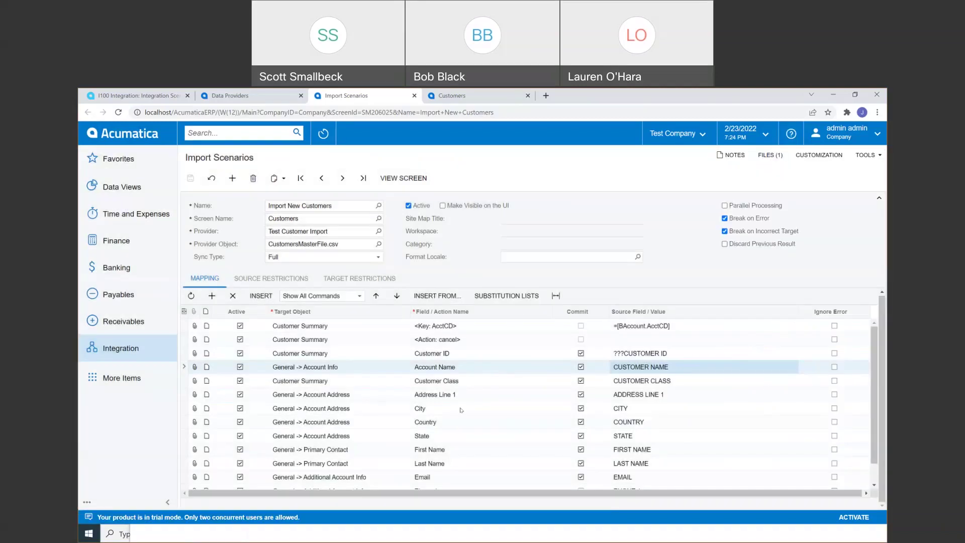
Examine the order of the Country and State rows in the Import New Customers mapping.
{"action": "scroll", "coordinate": [462, 410], "scroll_direction": "down", "scroll_amount": 1}
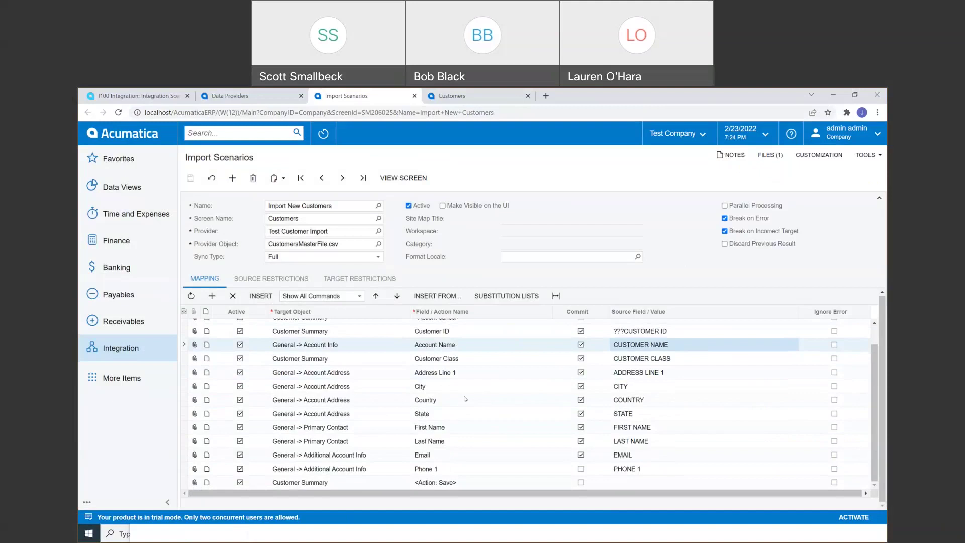
{"action": "left_click", "coordinate": [437, 401]}
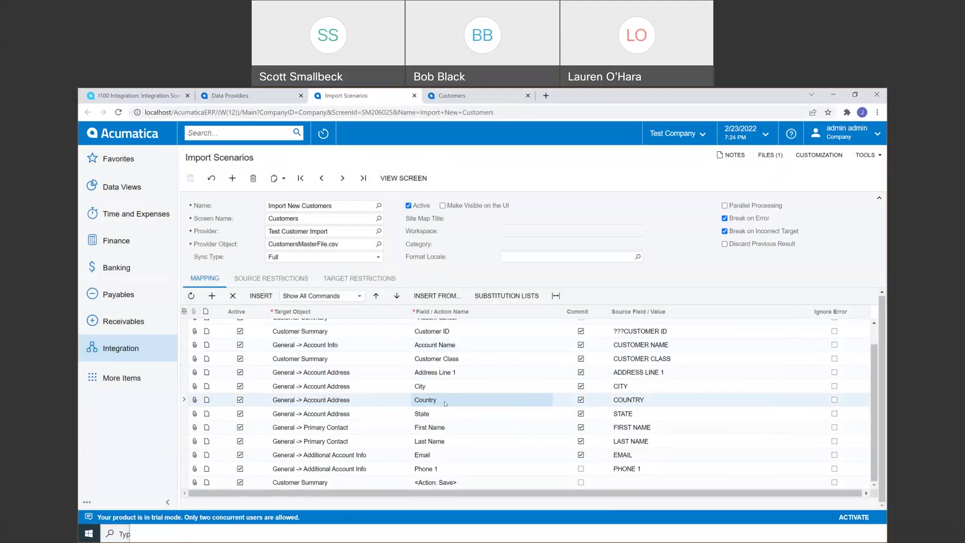
{"action": "left_click", "coordinate": [436, 417]}
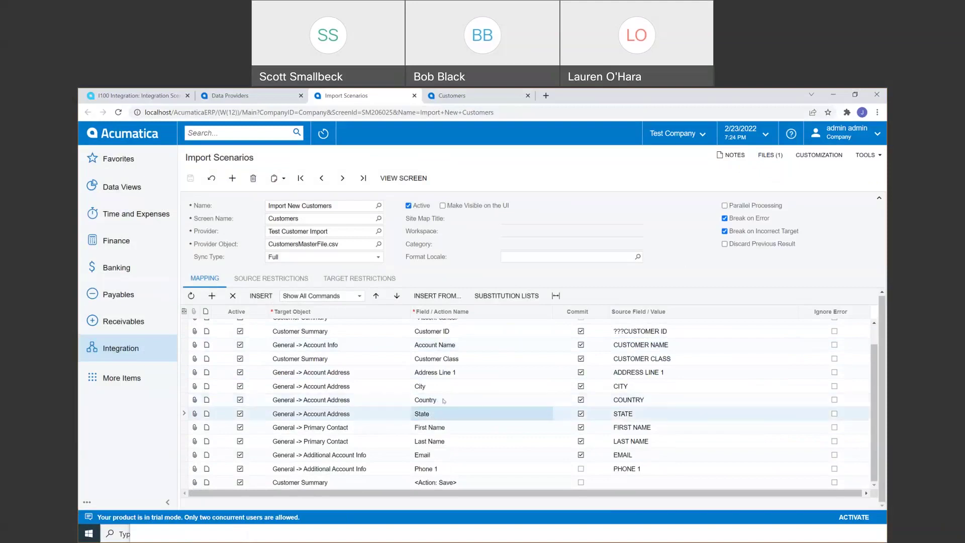
{"action": "left_click", "coordinate": [440, 401]}
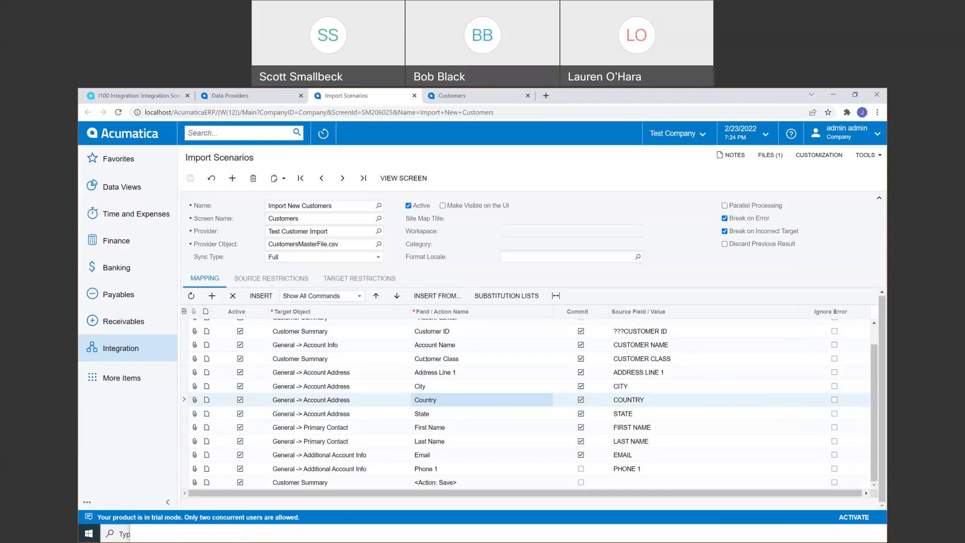
Clear the Country value in the Test customer's account address on the Customers form.
{"action": "left_click", "coordinate": [457, 103]}
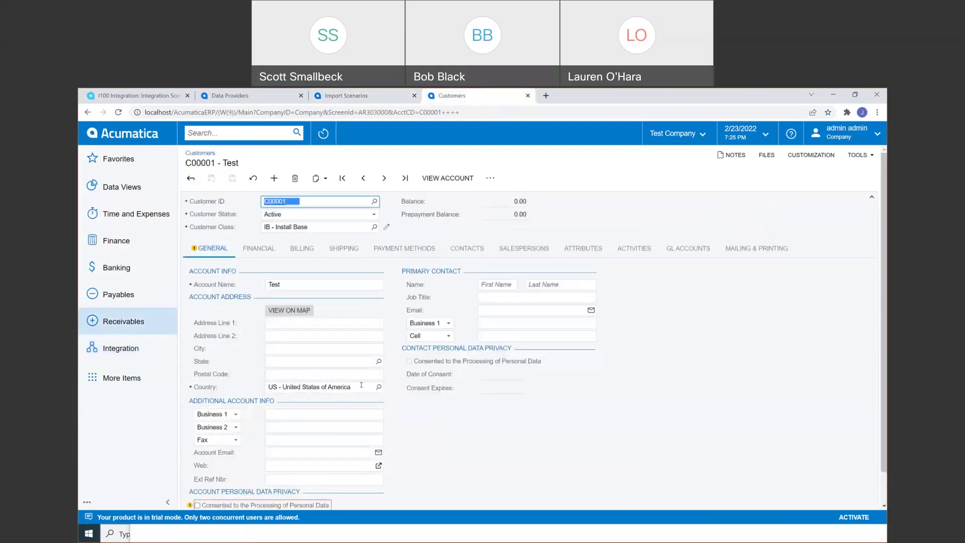
{"action": "left_click", "coordinate": [361, 385]}
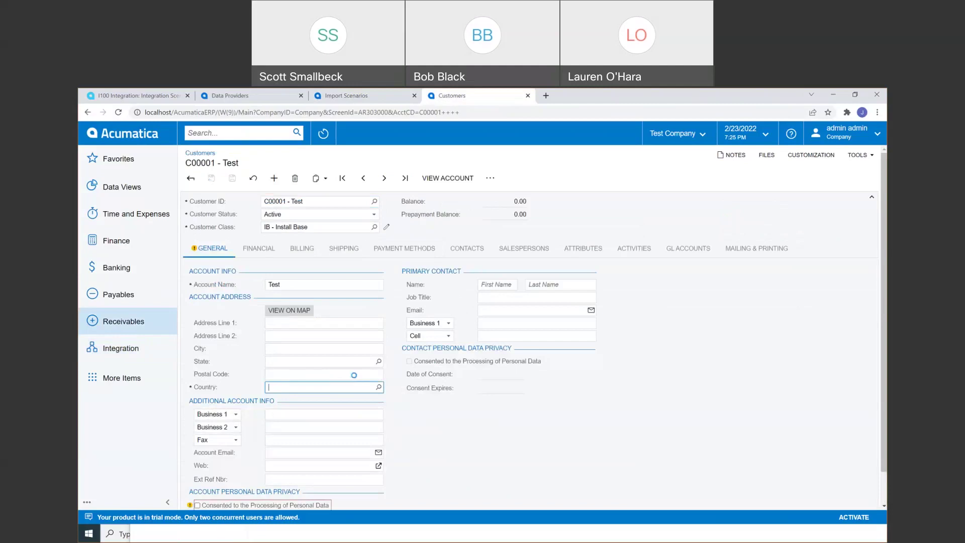
{"action": "key", "text": "F12"}
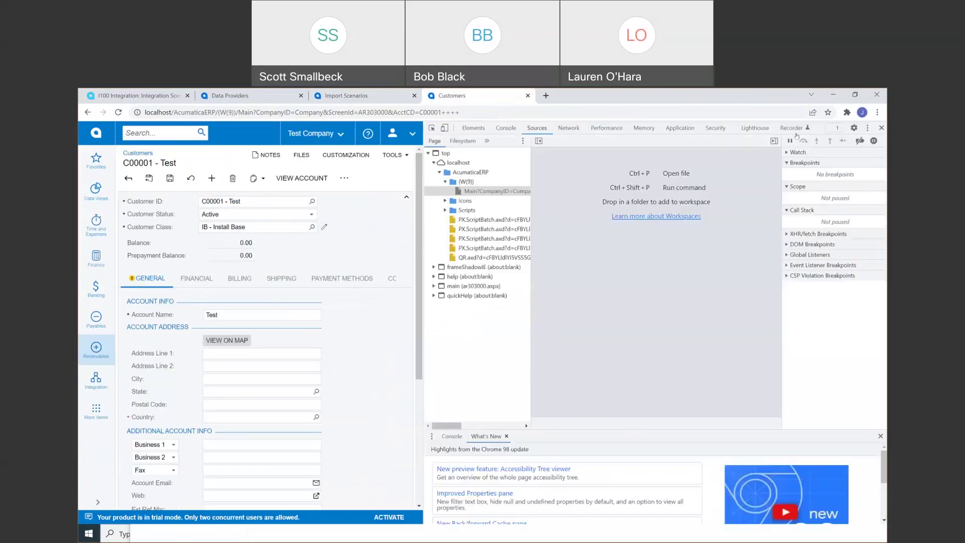
{"action": "left_click", "coordinate": [881, 127]}
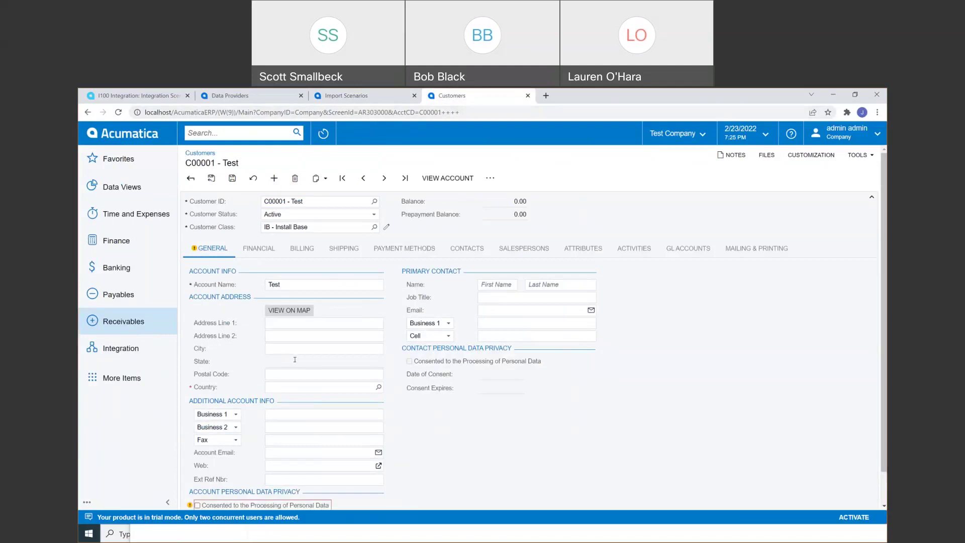
Set the Test customer's Country to US - United States of America and open the State lookup.
{"action": "left_click", "coordinate": [284, 384]}
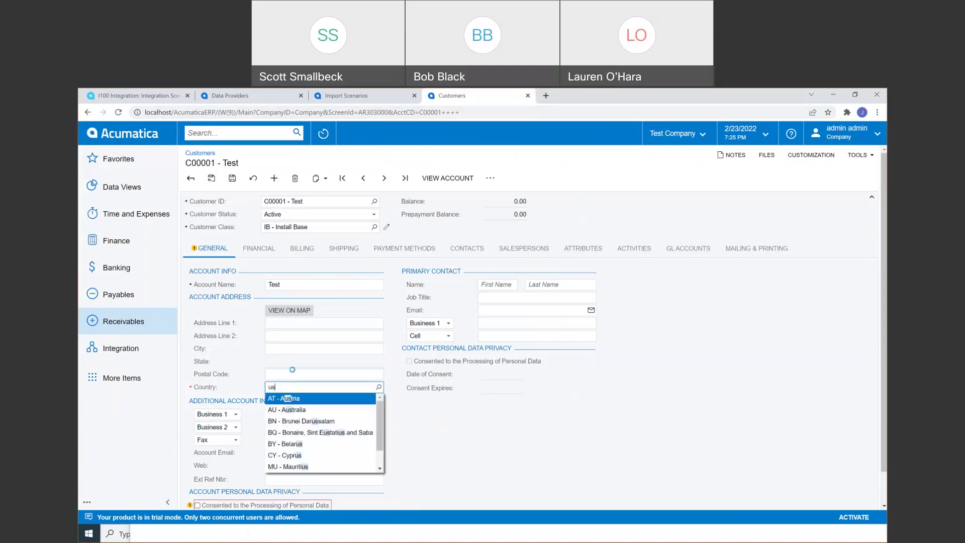
{"action": "left_click", "coordinate": [292, 373]}
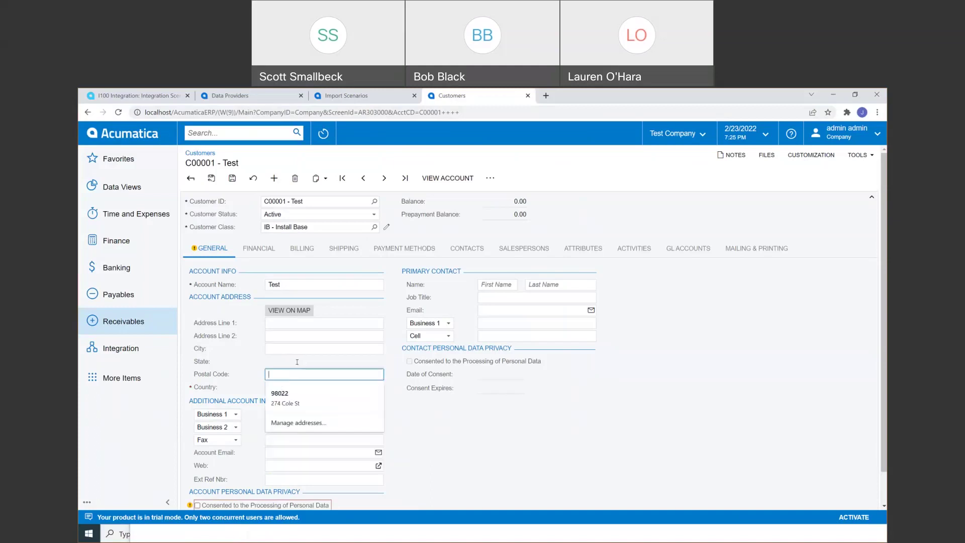
{"action": "left_click", "coordinate": [297, 361]}
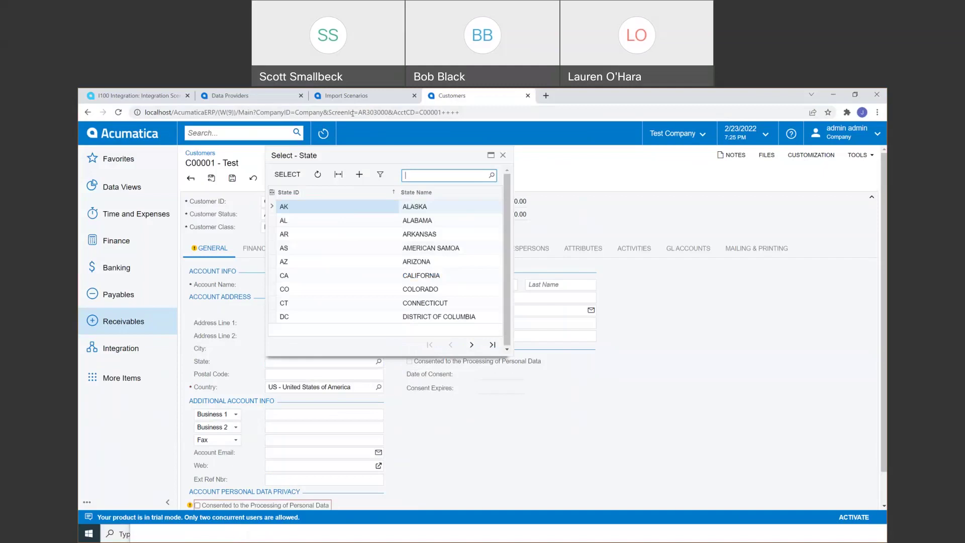
Examine the fields and actions available for the final Customer Summary row of the Import New Customers mapping, keeping <Action: Save>.
{"action": "left_click", "coordinate": [362, 95]}
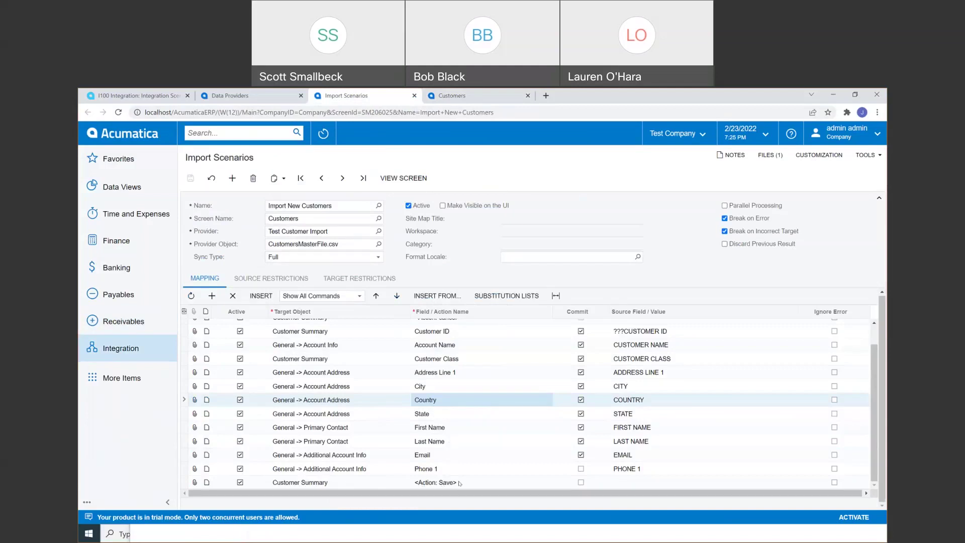
{"action": "left_click", "coordinate": [478, 483]}
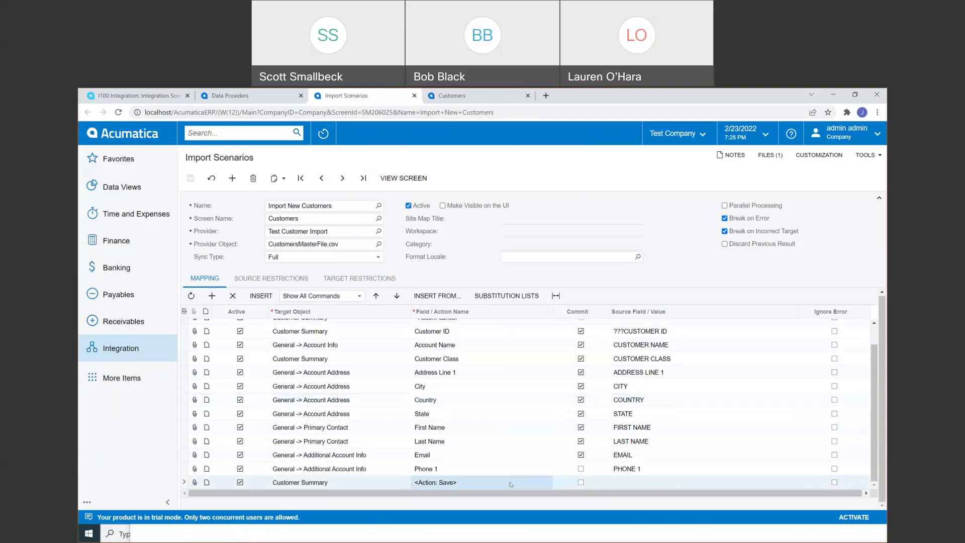
{"action": "left_click", "coordinate": [540, 485]}
{"action": "left_click", "coordinate": [555, 490]}
{"action": "scroll", "coordinate": [513, 459], "scroll_direction": "down", "scroll_amount": 1}
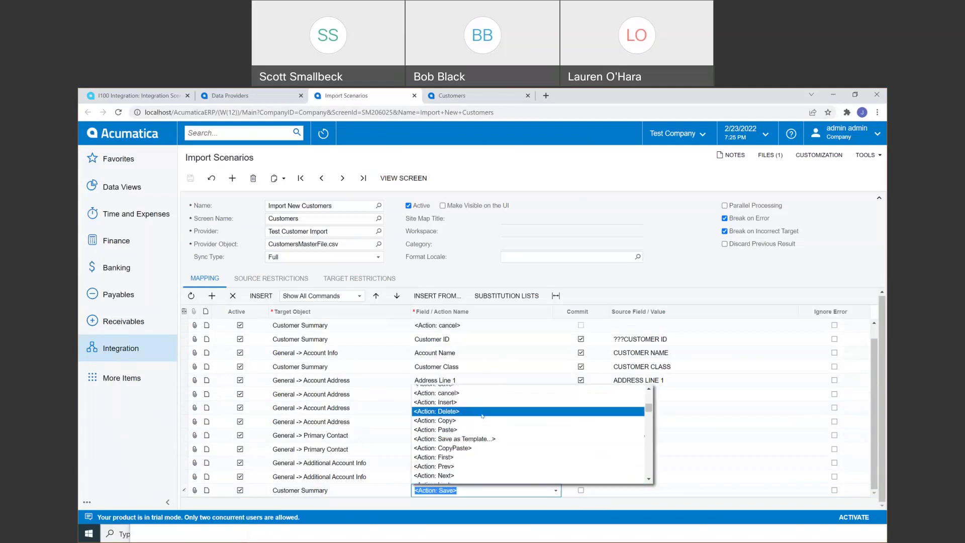
{"action": "scroll", "coordinate": [495, 422], "scroll_direction": "down", "scroll_amount": 4}
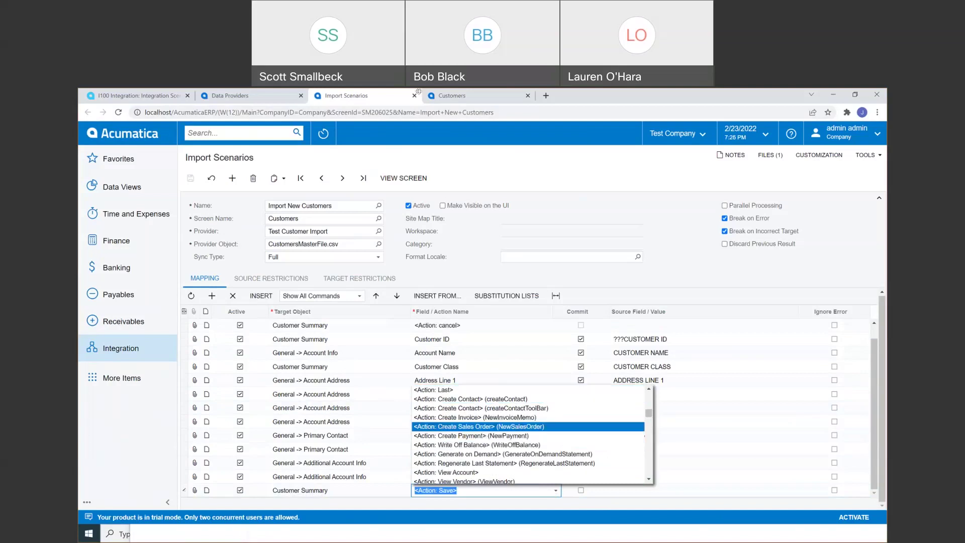
{"action": "key", "text": "Escape"}
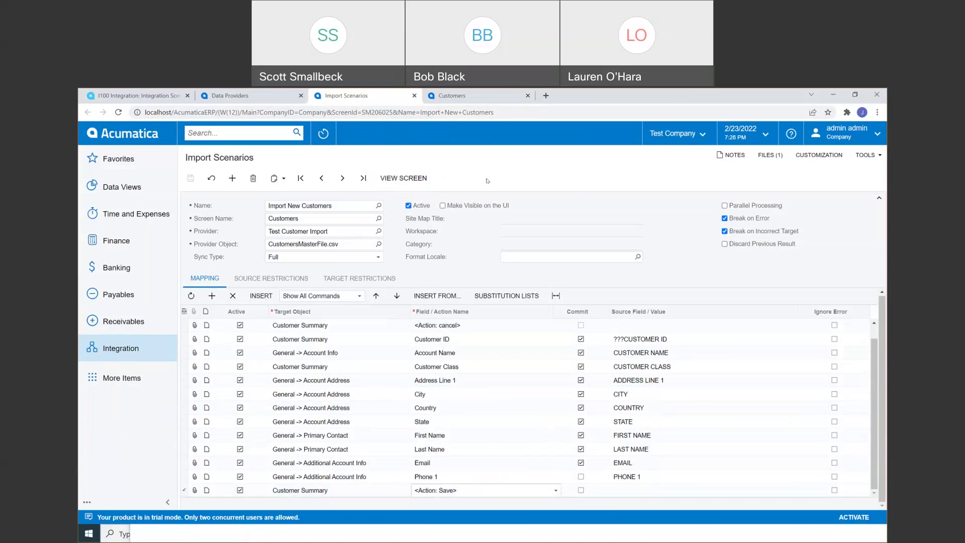
{"action": "left_click", "coordinate": [554, 493]}
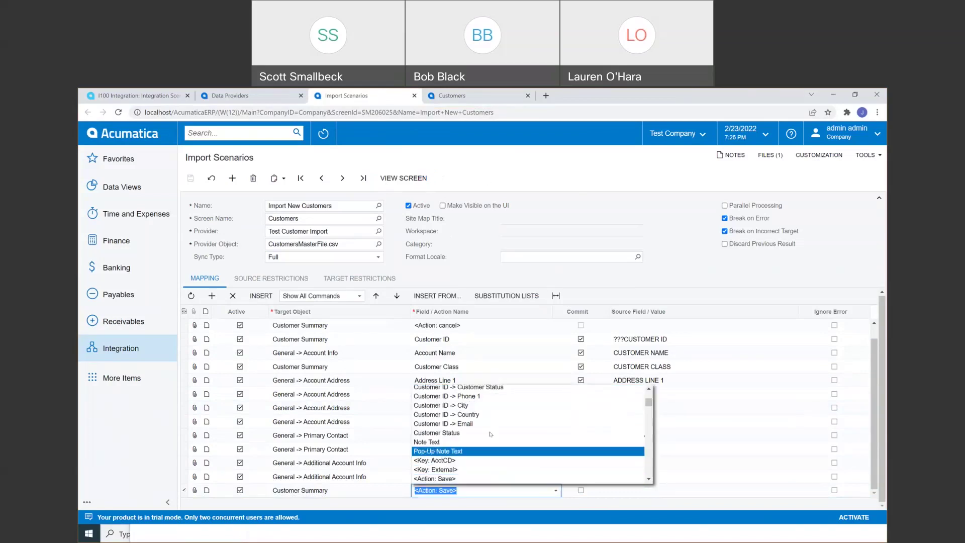
{"action": "scroll", "coordinate": [486, 449], "scroll_direction": "down", "scroll_amount": 3}
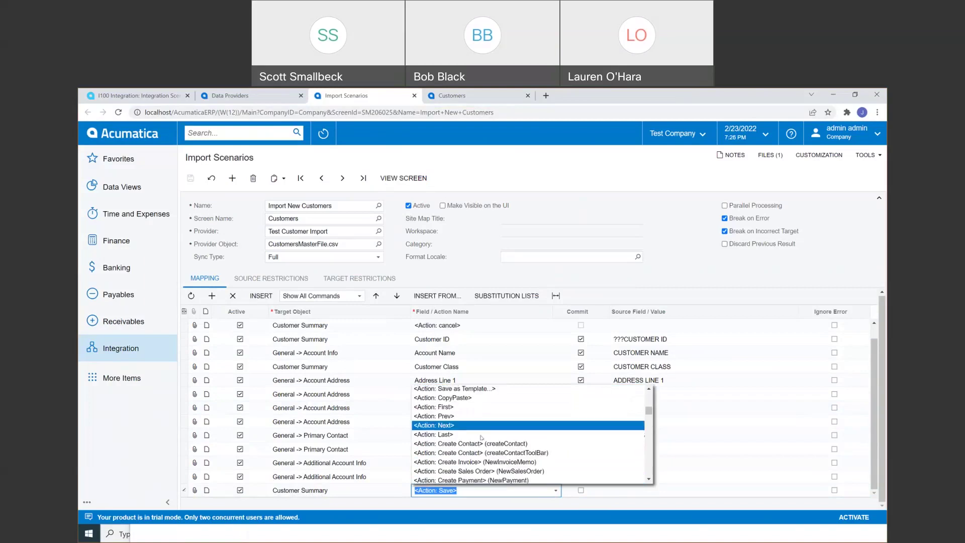
{"action": "scroll", "coordinate": [478, 425], "scroll_direction": "down", "scroll_amount": 3}
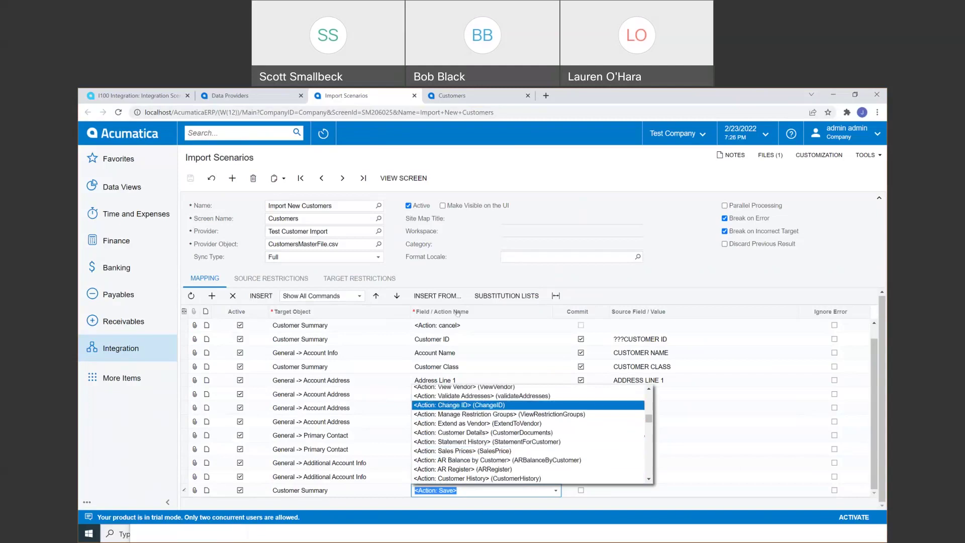
{"action": "left_click", "coordinate": [460, 277]}
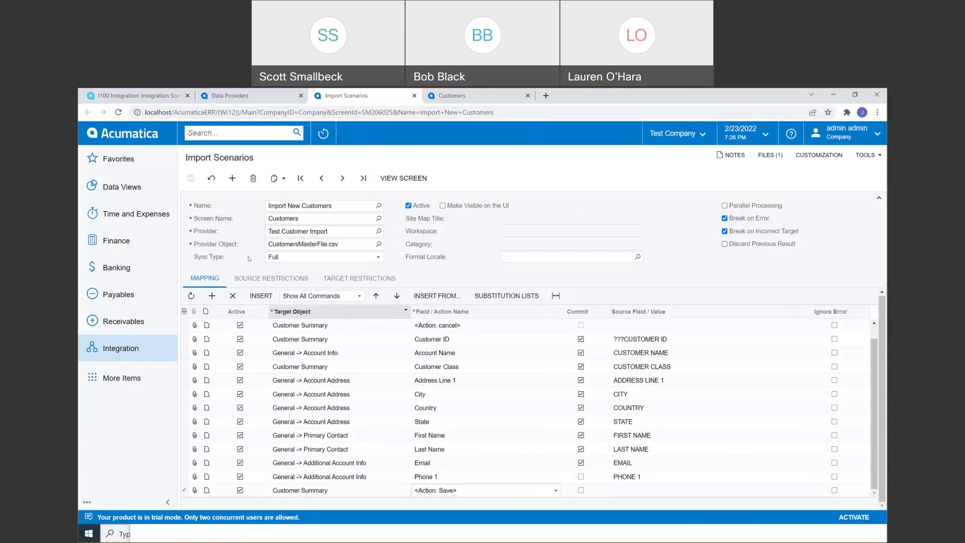
Search the site for "import" and open the Import by Scenario form.
{"action": "left_click", "coordinate": [259, 137]}
{"action": "type", "text": "imp"}
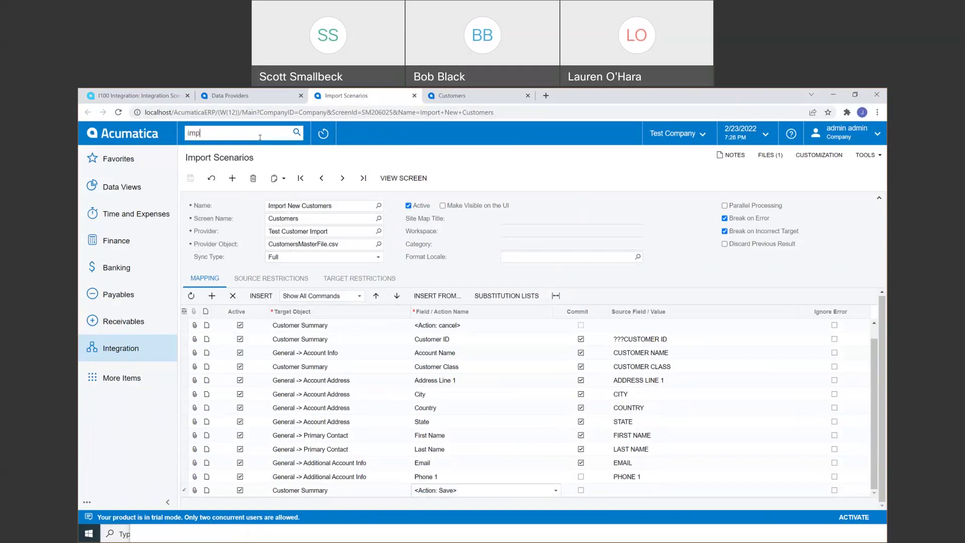
{"action": "type", "text": "ort"}
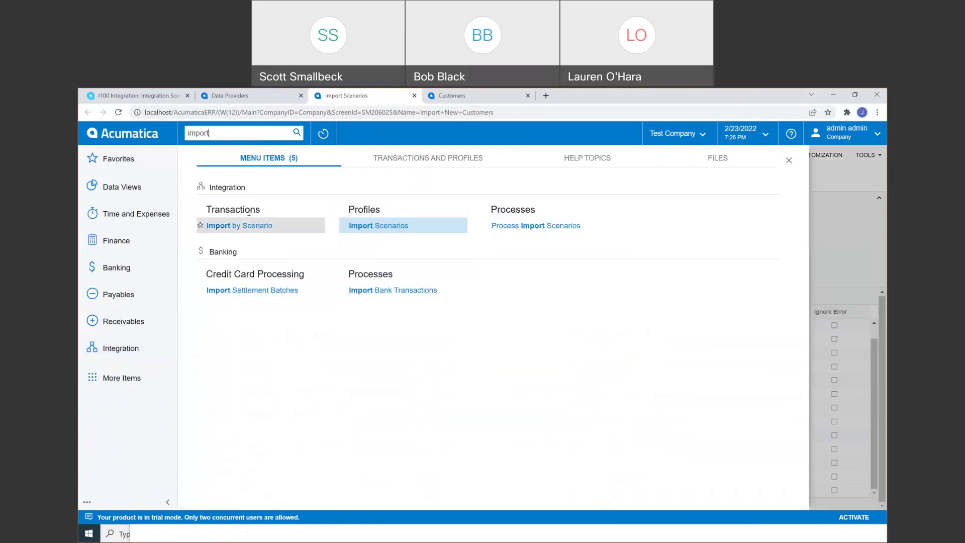
{"action": "left_click", "coordinate": [258, 227]}
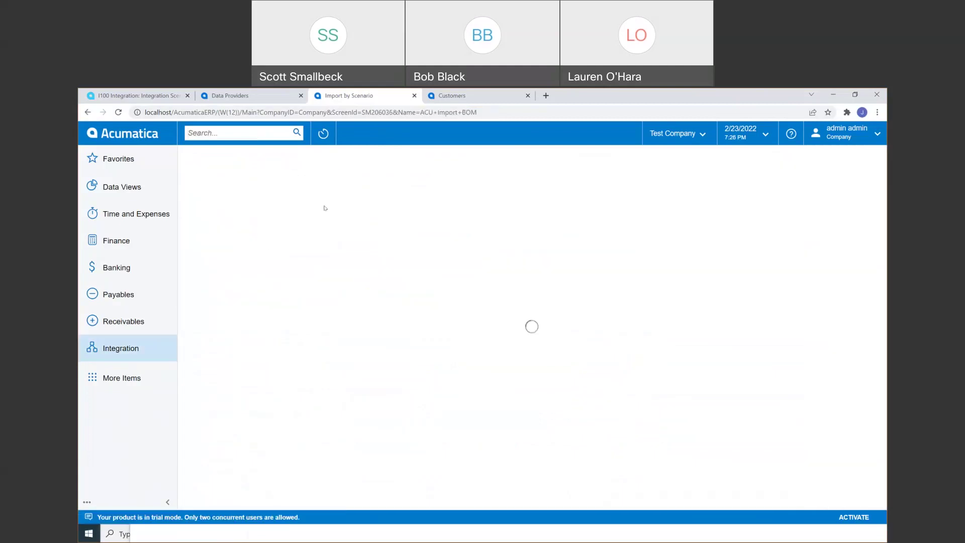
Find the Import New Customers scenario with the search text "import new" and load it on the Import by Scenario form.
{"action": "left_click", "coordinate": [355, 206]}
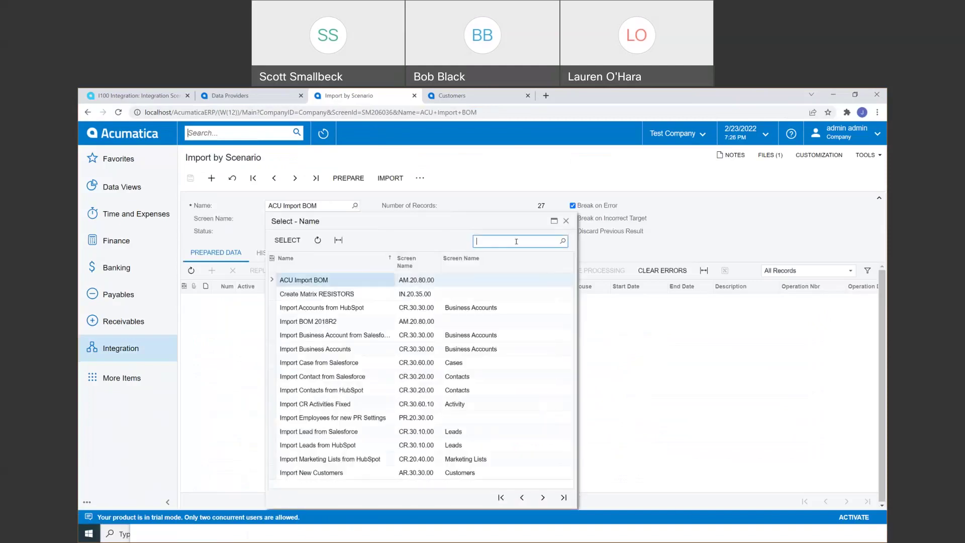
{"action": "type", "text": "import new"}
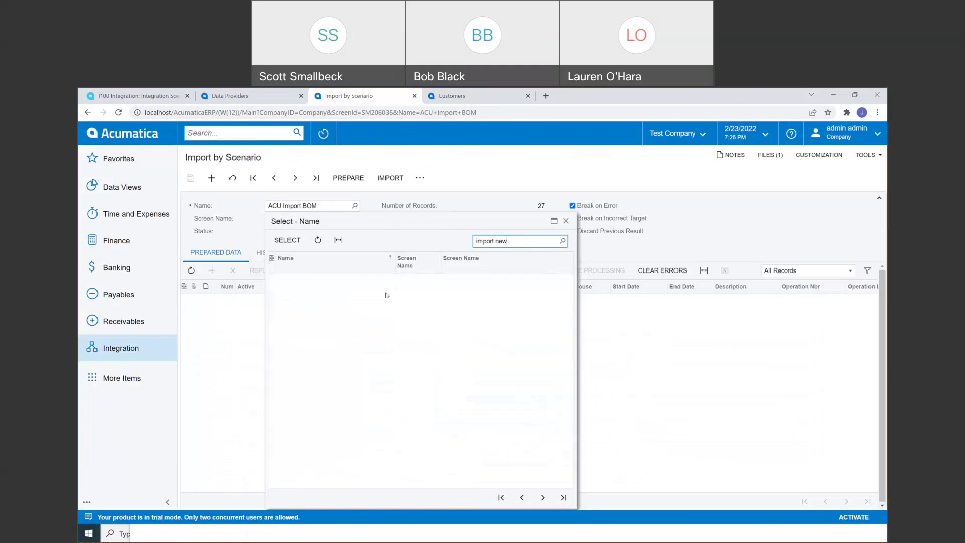
{"action": "double_click", "coordinate": [332, 294]}
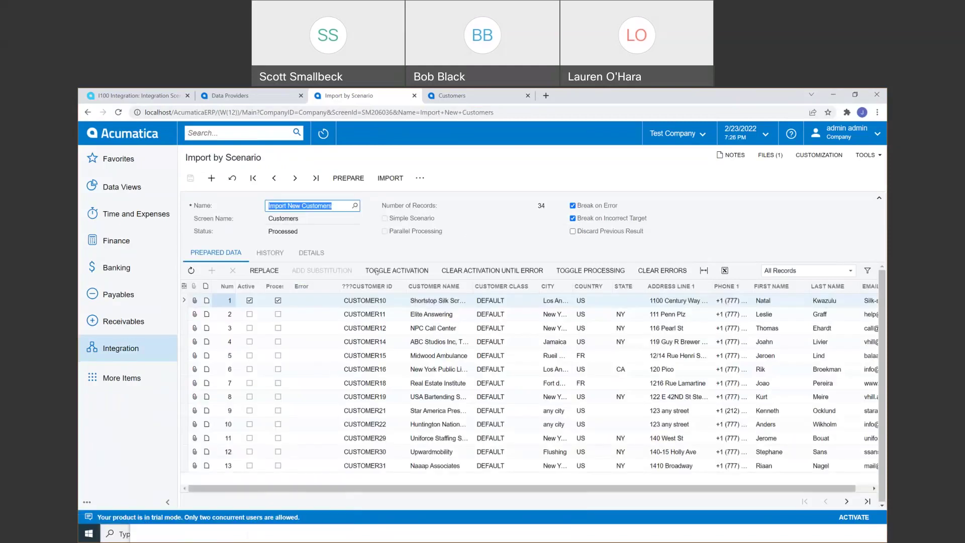
Prepare the Import New Customers data and import only the first row, CUSTOMER10, with all other rows deactivated.
{"action": "left_click", "coordinate": [351, 179]}
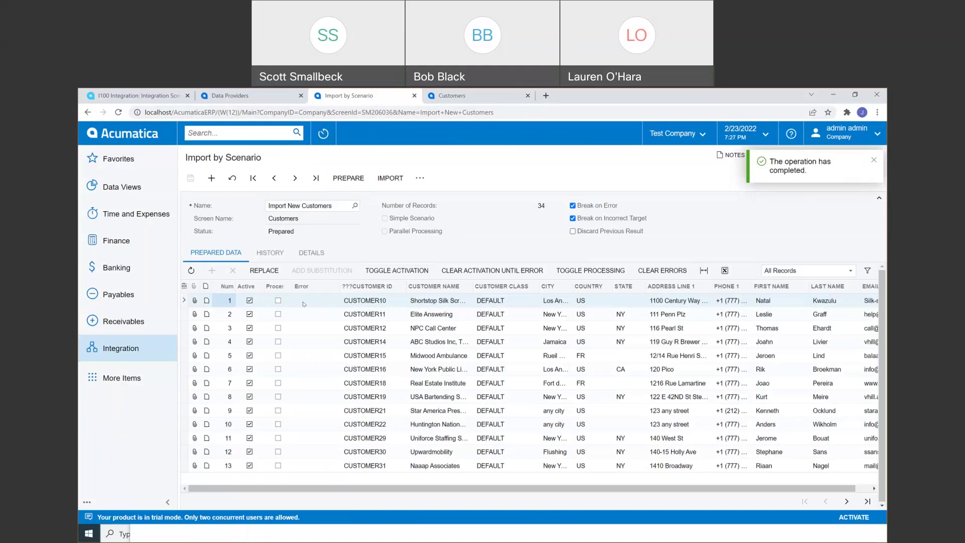
{"action": "left_click", "coordinate": [397, 270]}
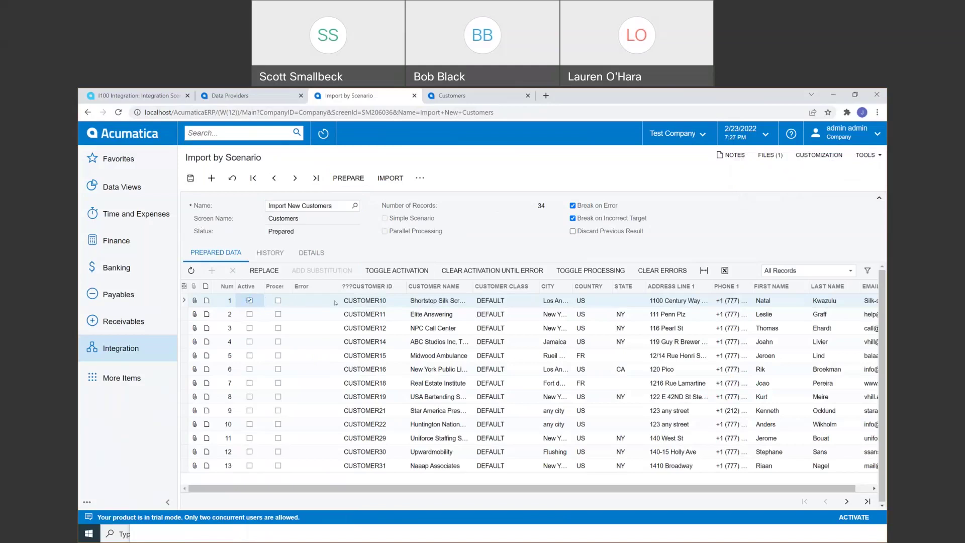
{"action": "left_click", "coordinate": [390, 178]}
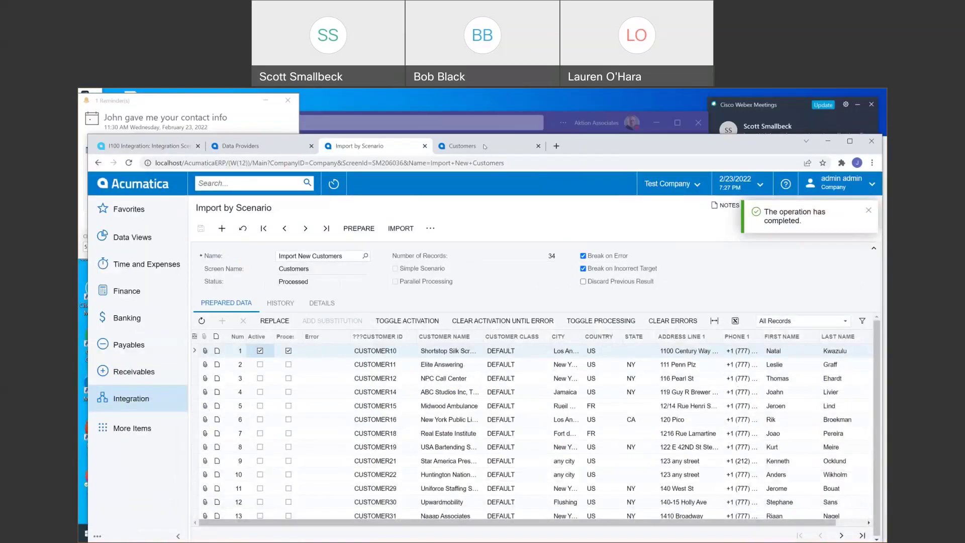
Discard the unsaved edits on the Test customer and open the Shortstop Silk Screening record from the Customers list.
{"action": "left_click", "coordinate": [480, 148]}
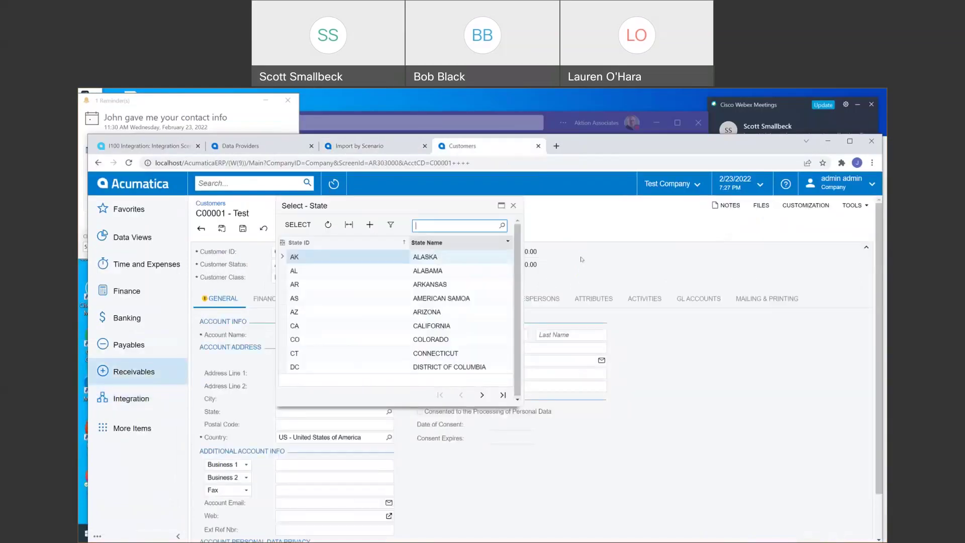
{"action": "left_click", "coordinate": [582, 259]}
{"action": "left_click", "coordinate": [199, 230]}
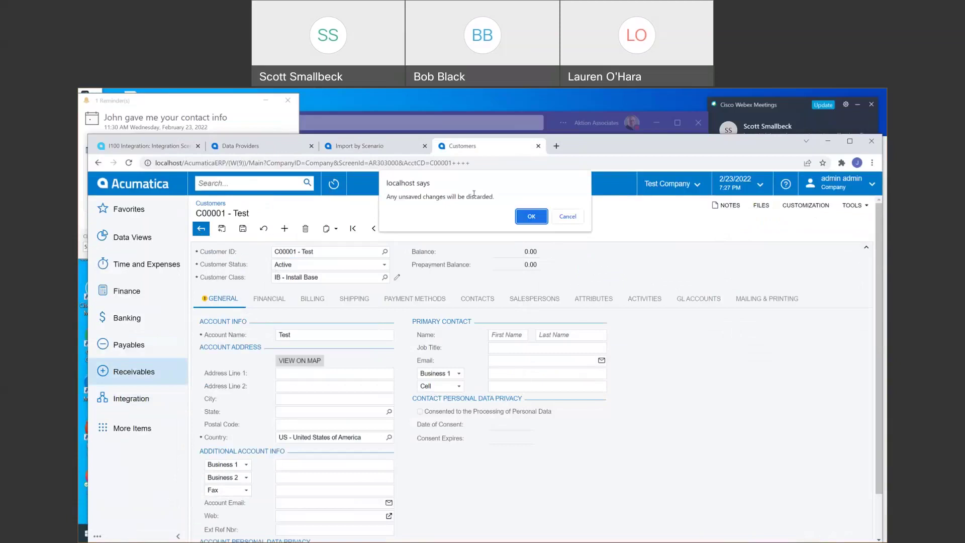
{"action": "left_click", "coordinate": [533, 215]}
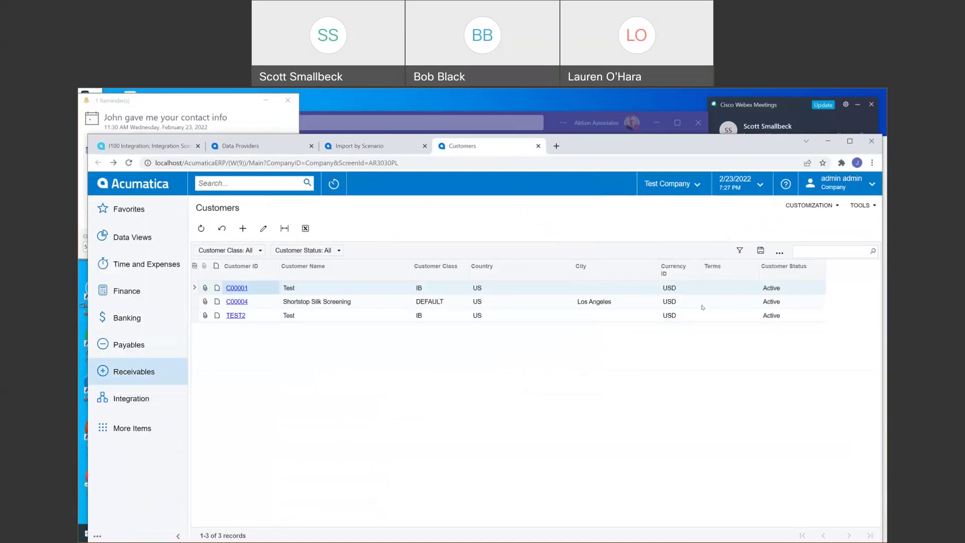
{"action": "left_click", "coordinate": [236, 301]}
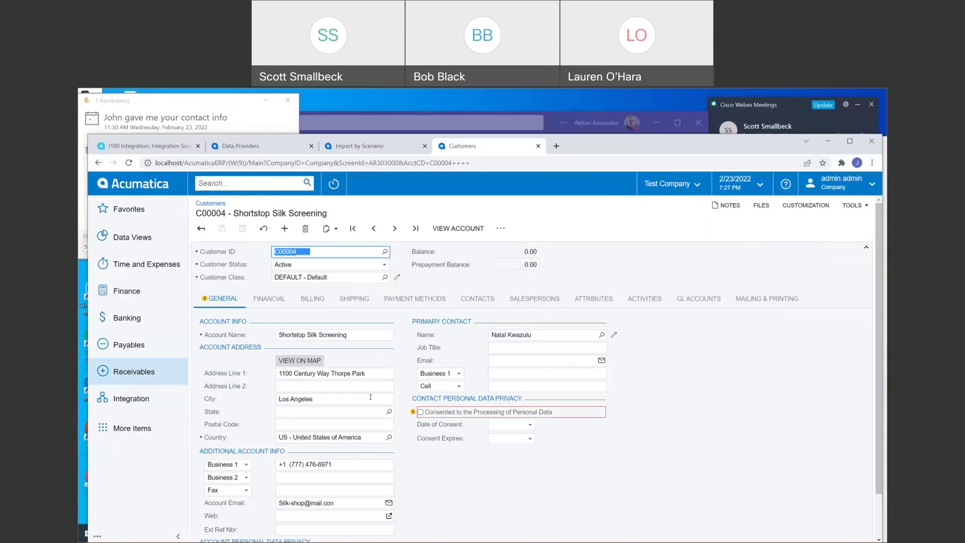
Activate row 2 (CUSTOMER11) of the prepared data, clear and save its Country value, and try to import it.
{"action": "left_click", "coordinate": [353, 146]}
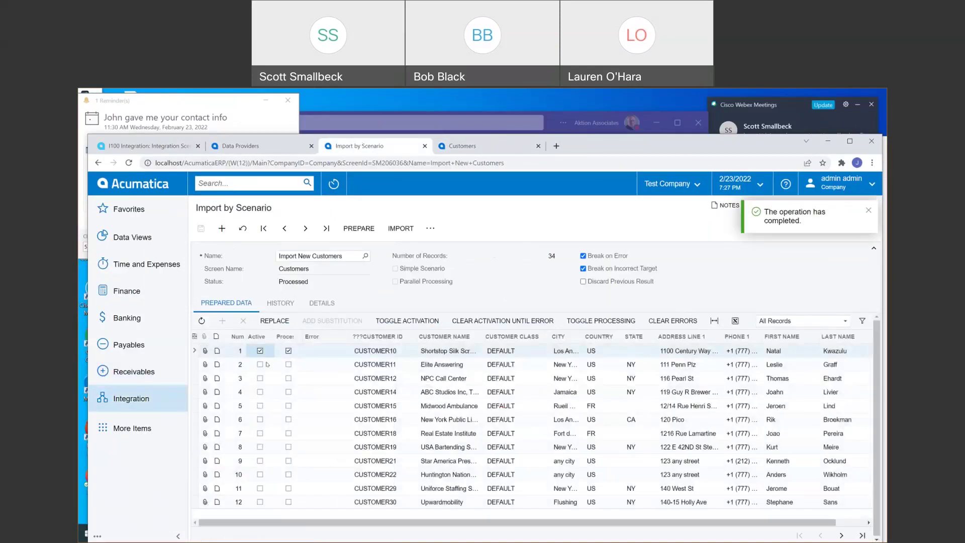
{"action": "left_click", "coordinate": [260, 365]}
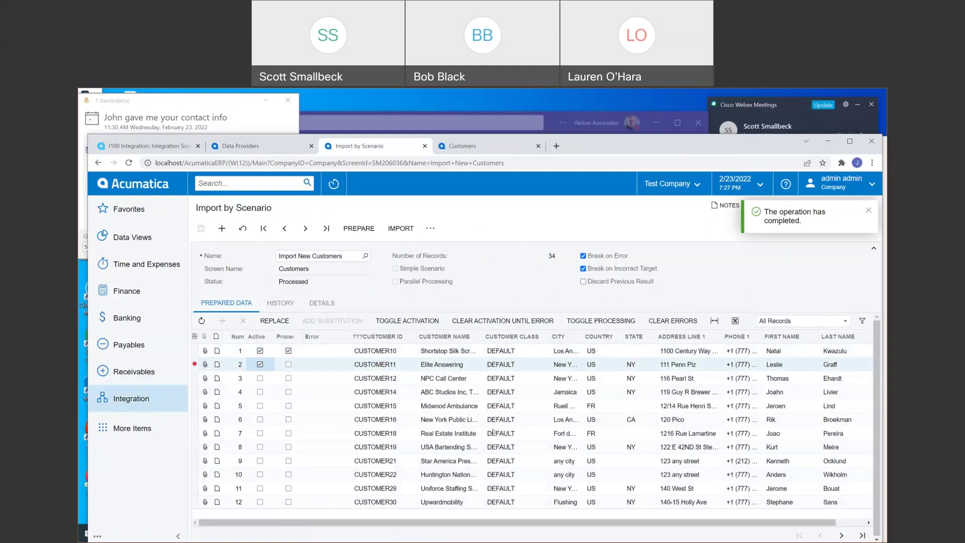
{"action": "left_click", "coordinate": [592, 366]}
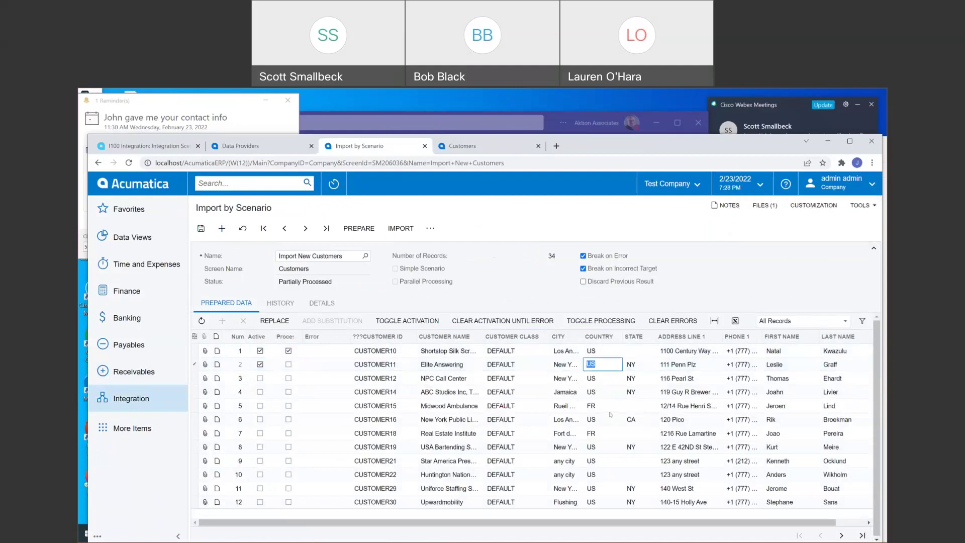
{"action": "key", "text": "BackSpace"}
{"action": "left_click", "coordinate": [199, 229]}
{"action": "left_click", "coordinate": [249, 363]}
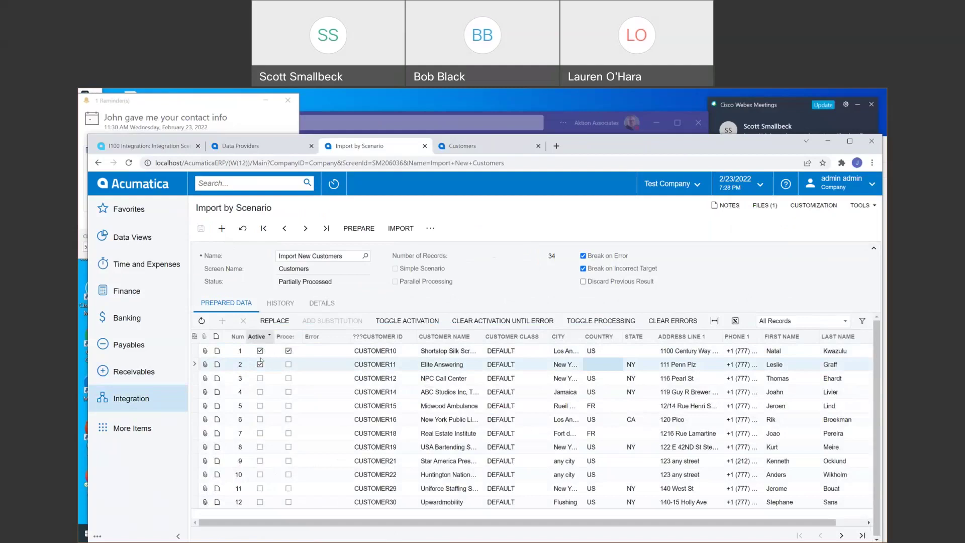
{"action": "left_click", "coordinate": [397, 229]}
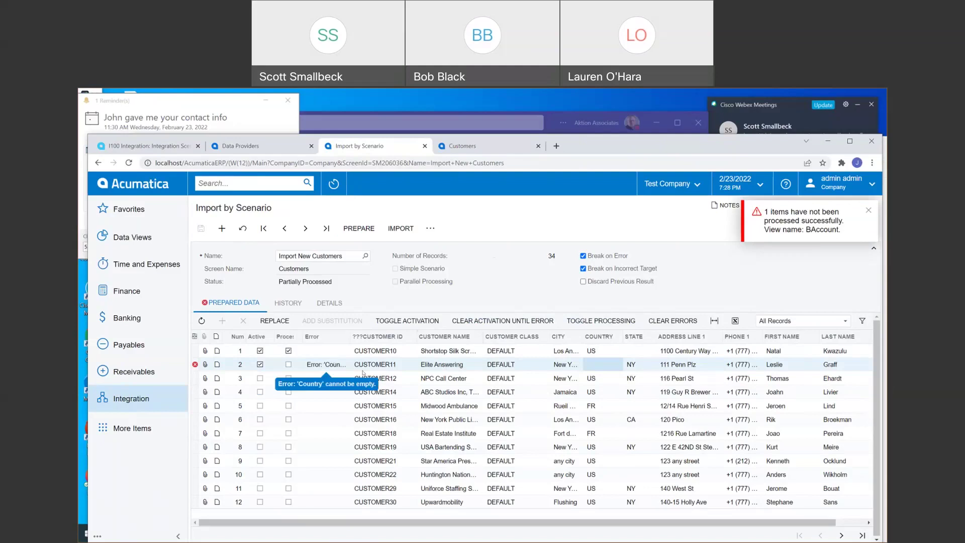
Set the Country of row 2 (CUSTOMER11) to US, save the change, and run the import again.
{"action": "left_click", "coordinate": [598, 362]}
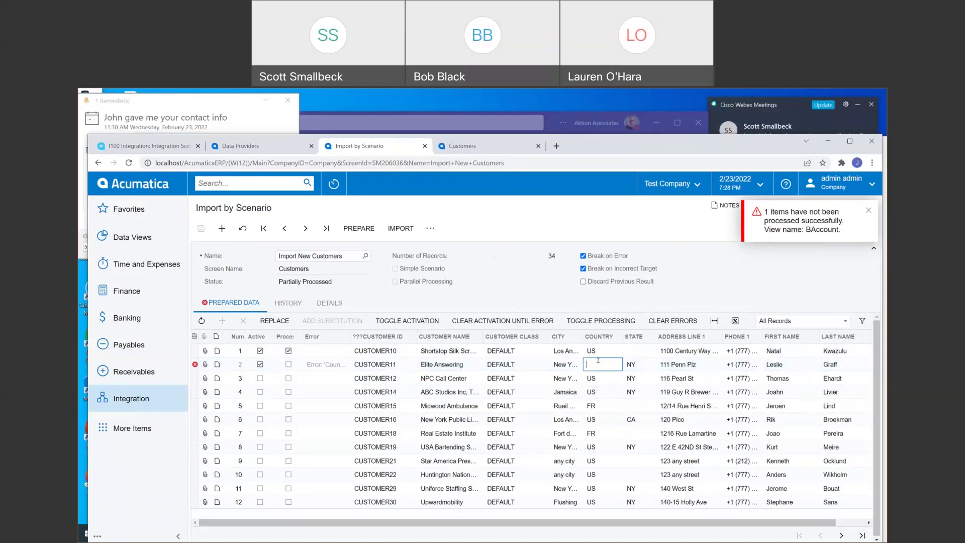
{"action": "type", "text": "US"}
{"action": "left_click", "coordinate": [201, 229]}
{"action": "left_click", "coordinate": [398, 229]}
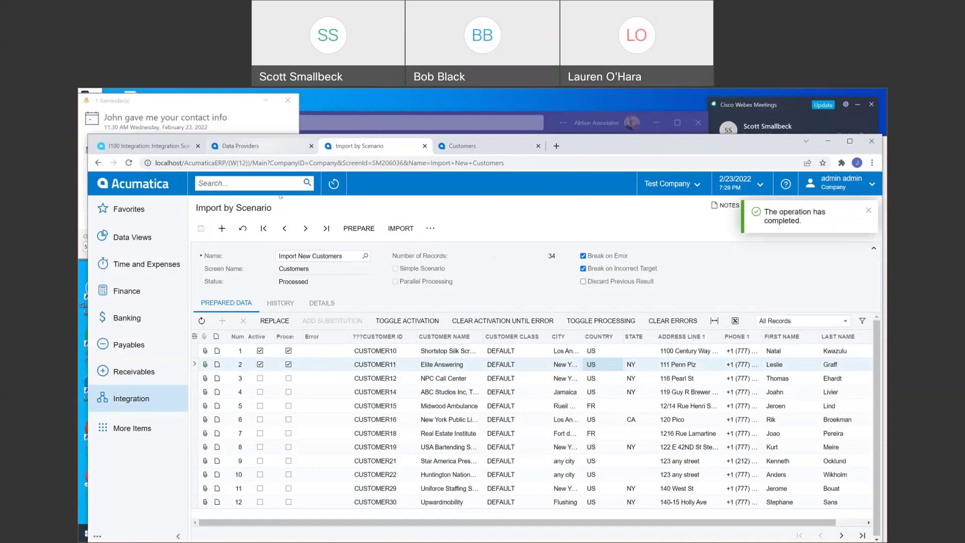
Switch to the Data Providers page, search the site for "import", and open the Import Scenarios form.
{"action": "left_click", "coordinate": [240, 146]}
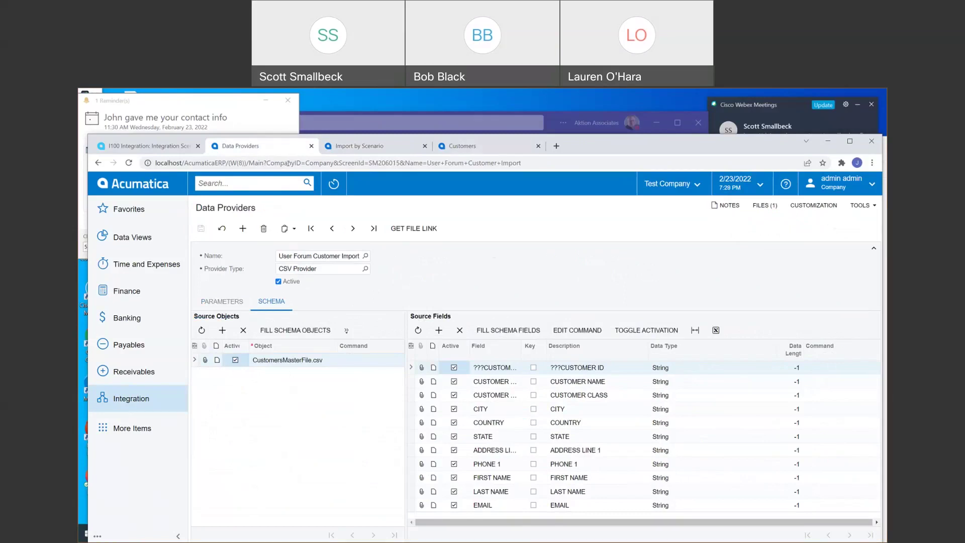
{"action": "left_click", "coordinate": [280, 183]}
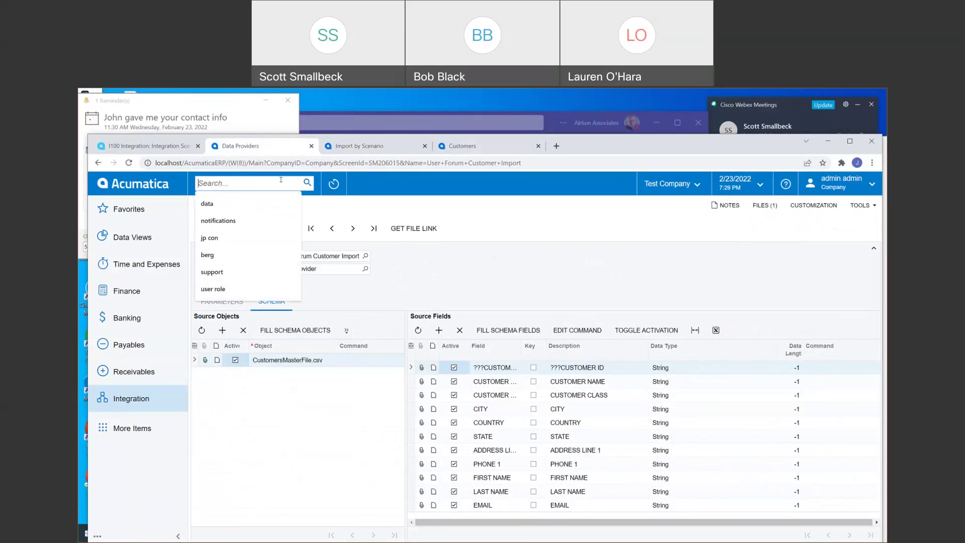
{"action": "type", "text": "import"}
{"action": "key", "text": "Return"}
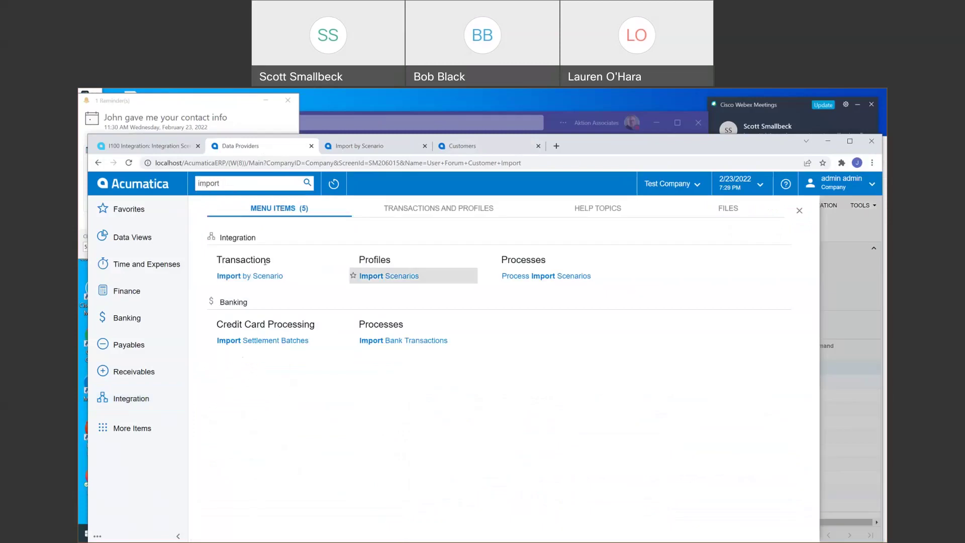
{"action": "left_click", "coordinate": [369, 278]}
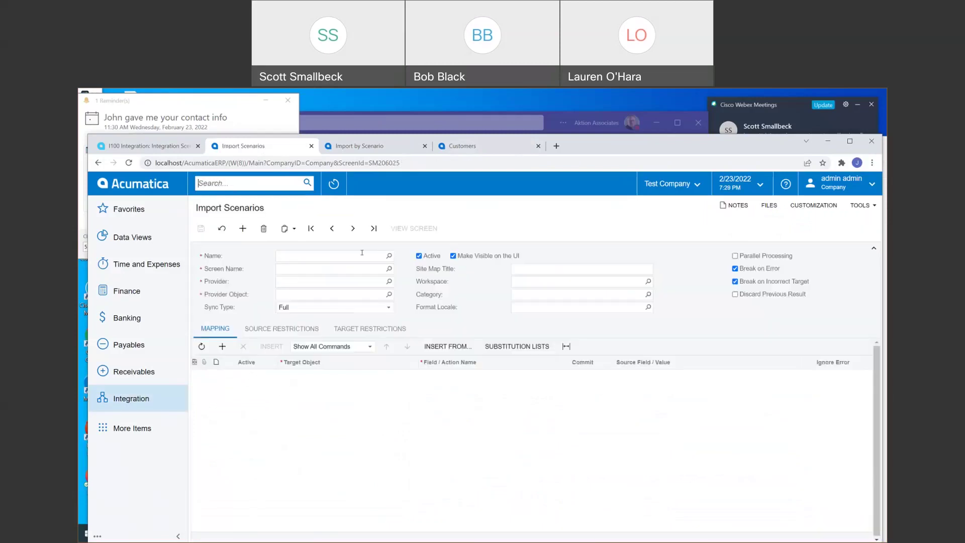
Find the Import New Customers scenario with the search text "import new" and load it on the Import Scenarios form.
{"action": "left_click", "coordinate": [389, 256]}
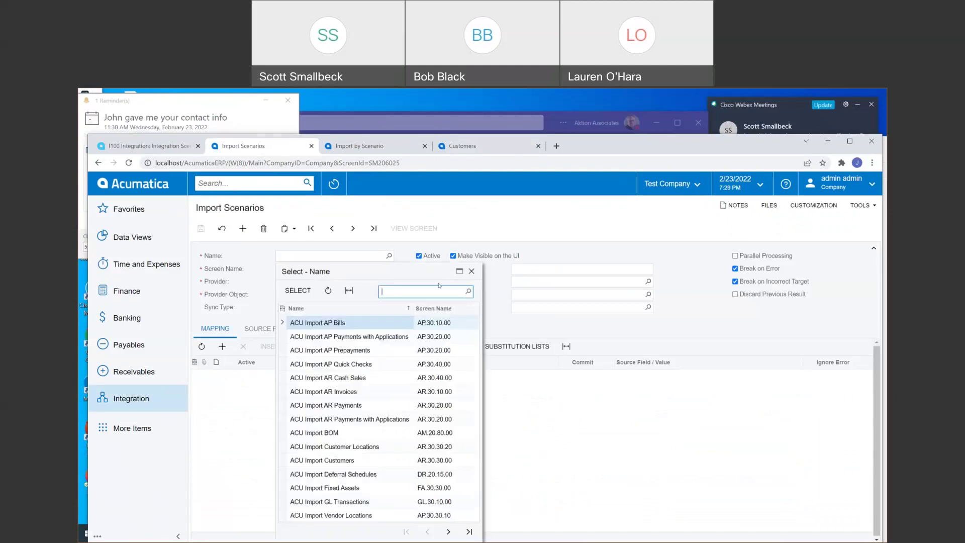
{"action": "type", "text": "import new"}
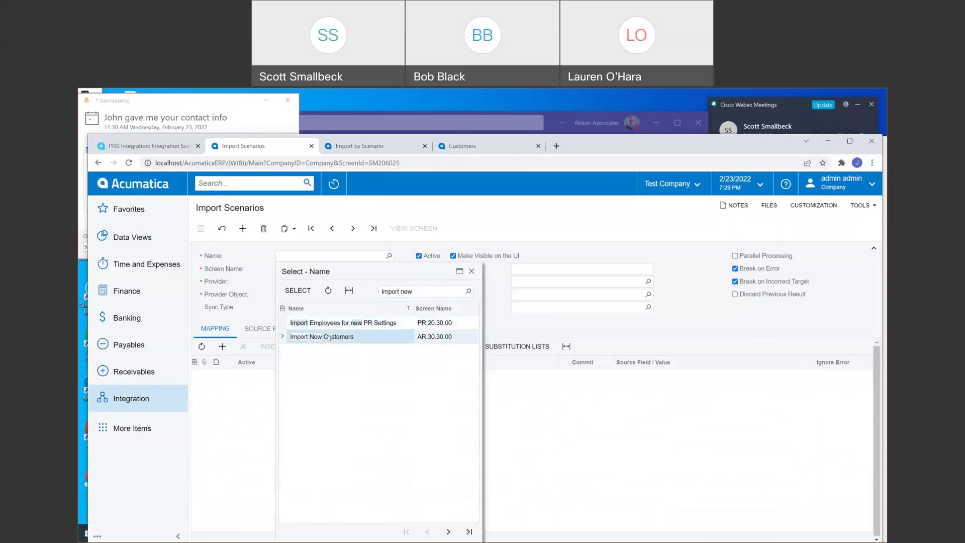
{"action": "double_click", "coordinate": [352, 337]}
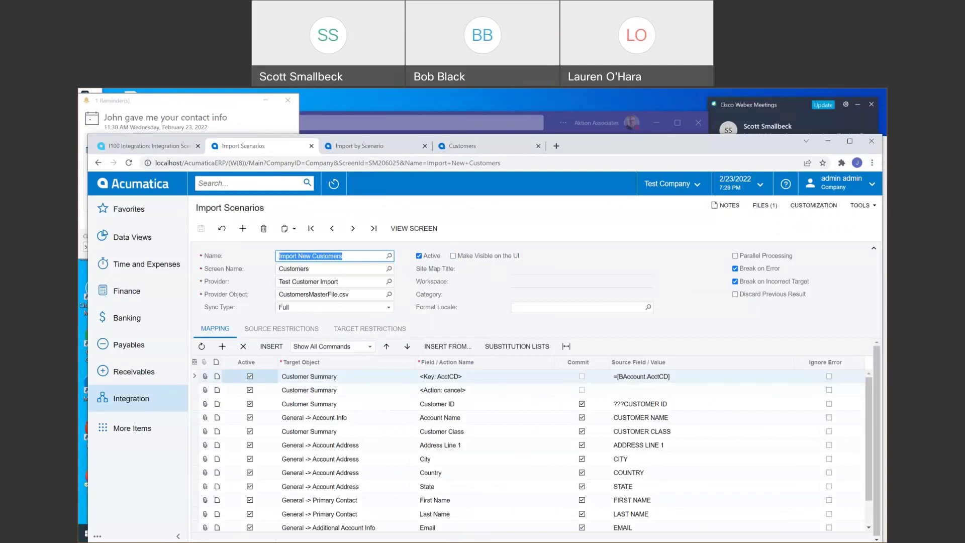
Return to the Import by Scenario form and examine its additional processing and data actions, including Upload File Version.
{"action": "left_click", "coordinate": [361, 150]}
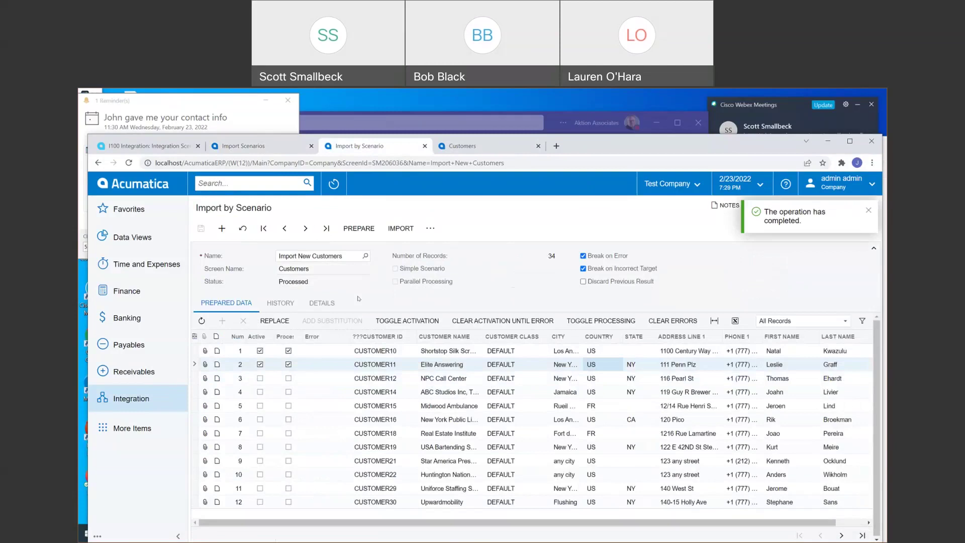
{"action": "left_click", "coordinate": [430, 229]}
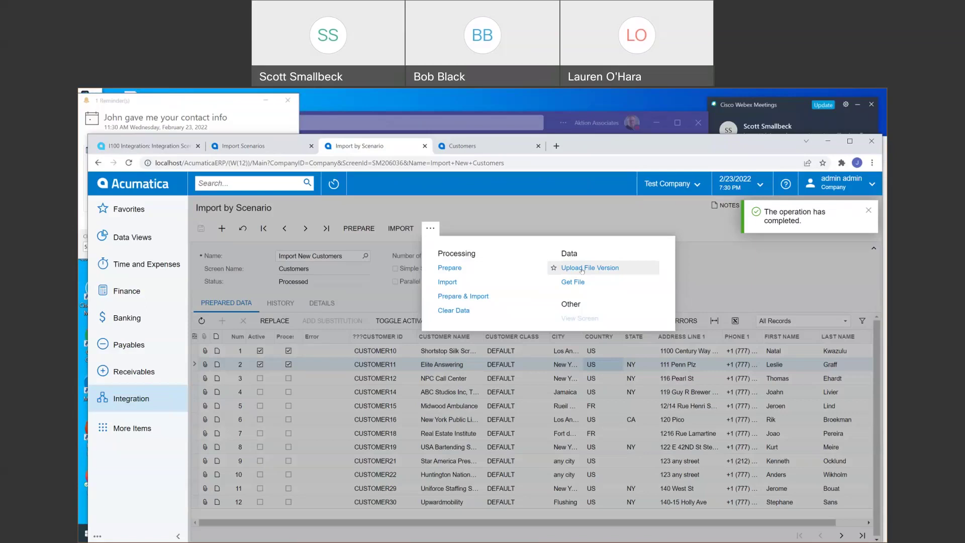
{"action": "left_click", "coordinate": [570, 219]}
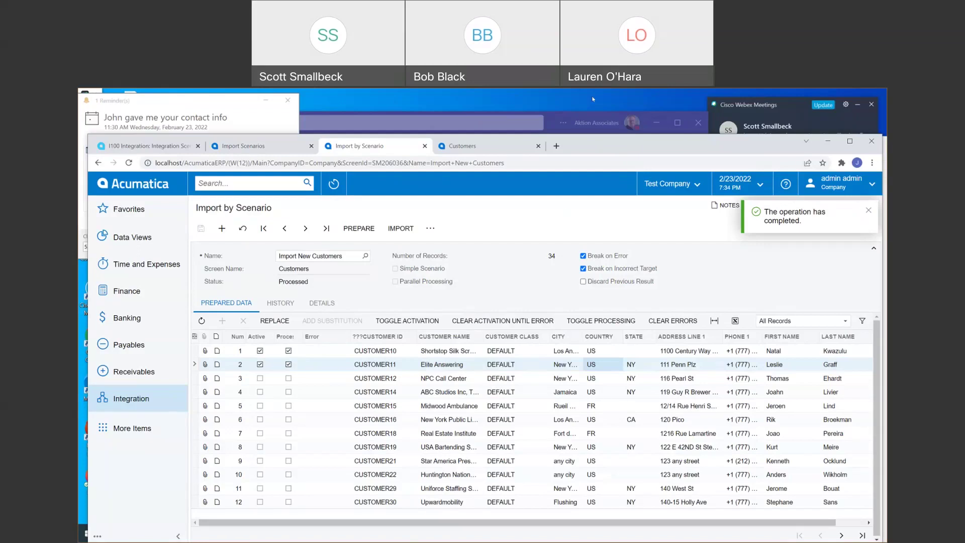
{"action": "left_click", "coordinate": [471, 145]}
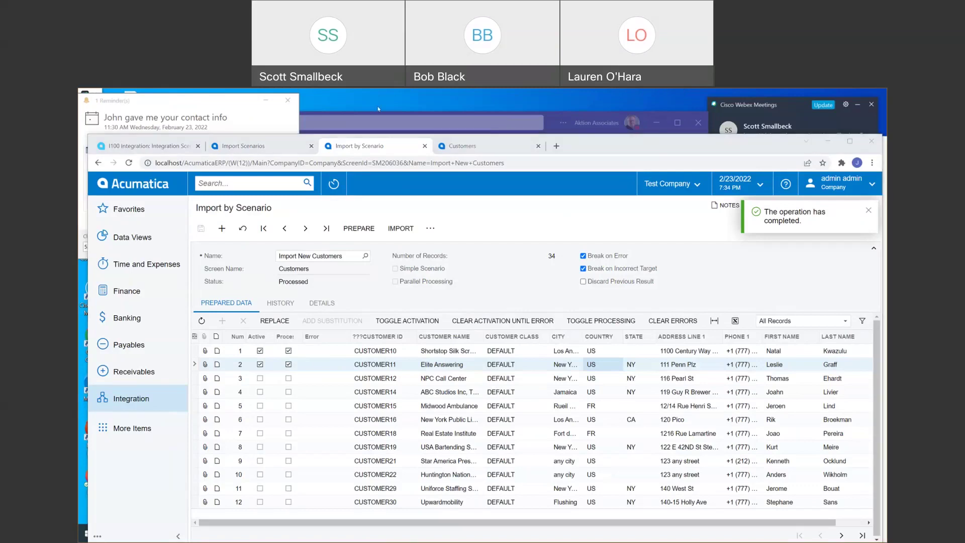